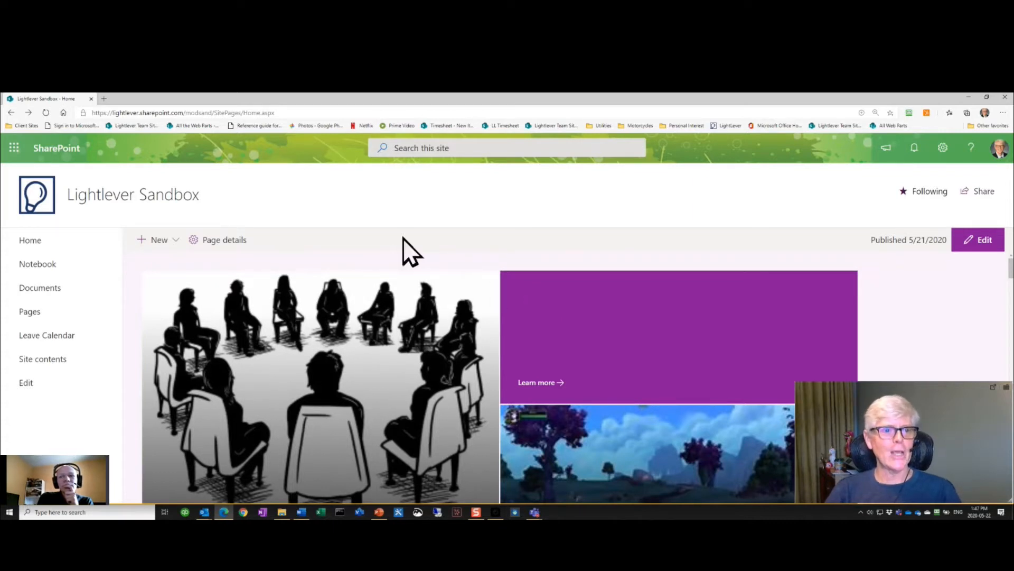
Start creating a new communication site from the SharePoint start page
click(65, 153)
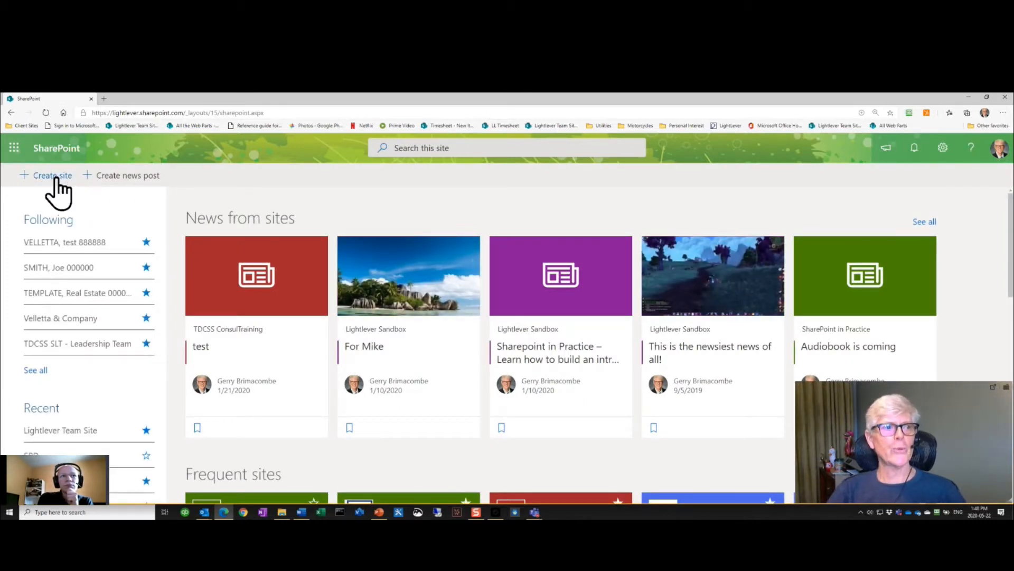
click(55, 177)
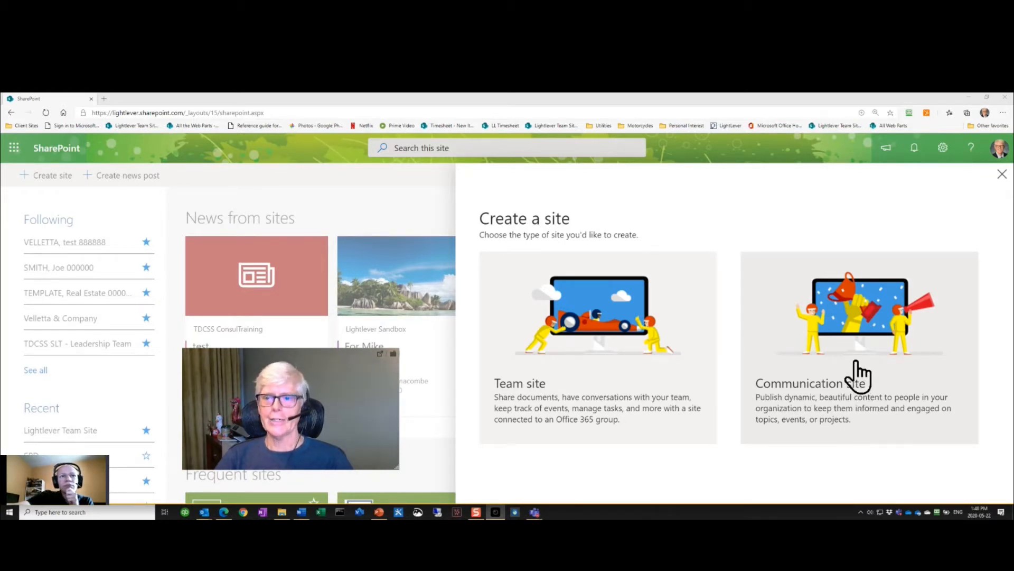
click(857, 372)
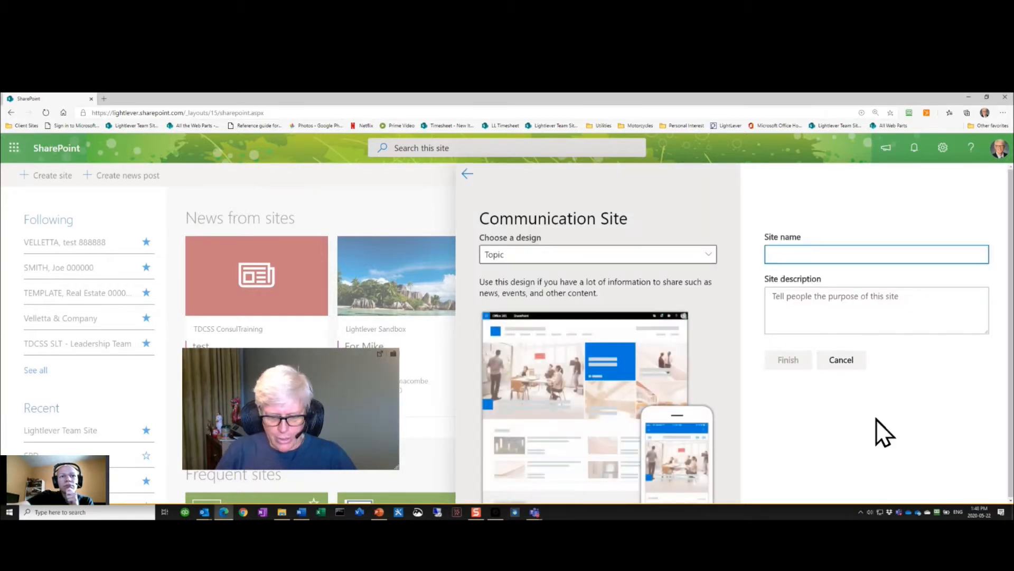
Name the communication site My Company Home Page and create it with the Topic design
text(My)
text( Comp)
key(BackSpace)
text(ompany Home p)
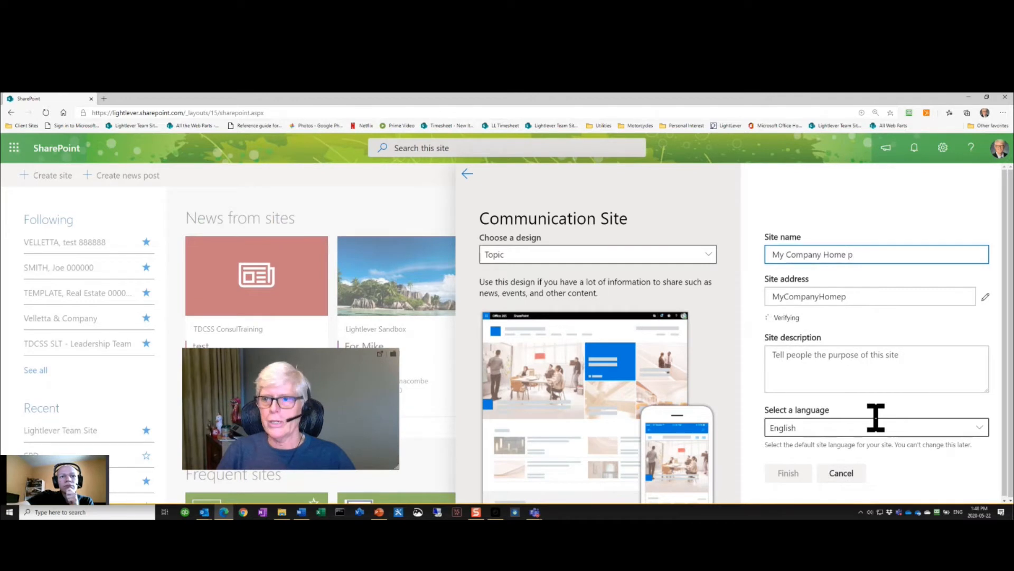
key(BackSpace)
text(Page)
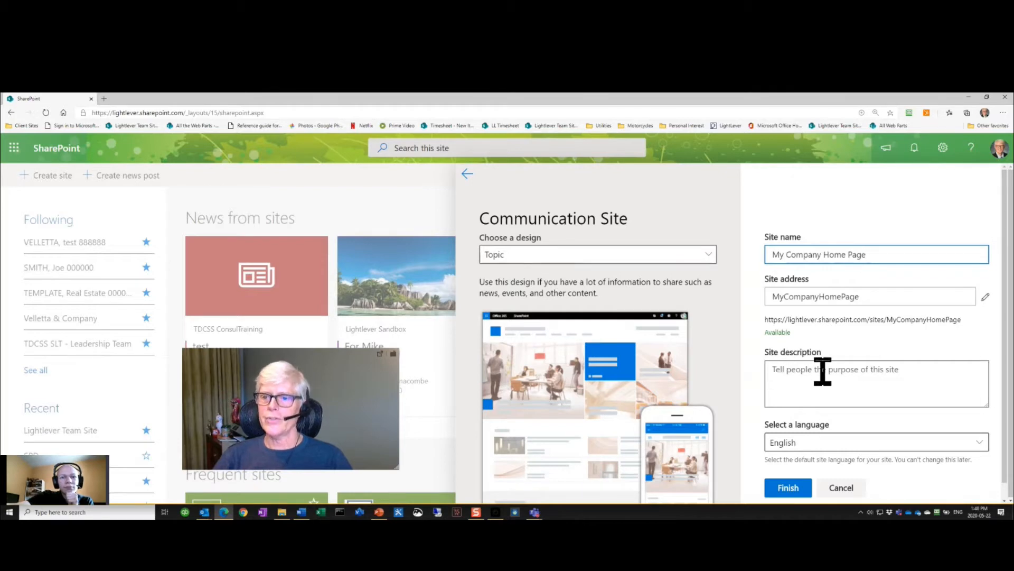
scroll(823, 371, down, 1)
click(822, 430)
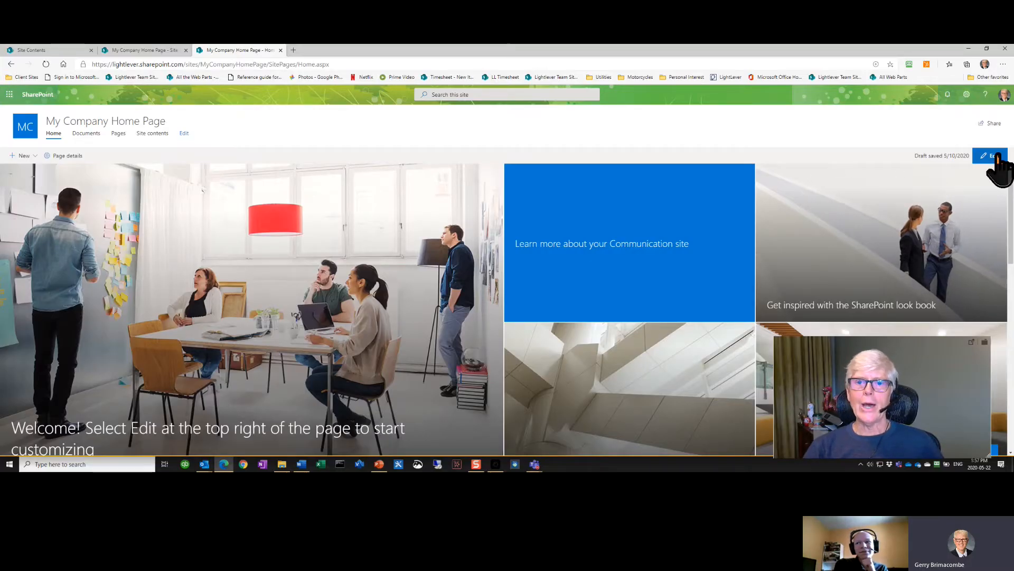
Put the site's home page into edit mode and select the Hero web part to show its section controls
click(996, 156)
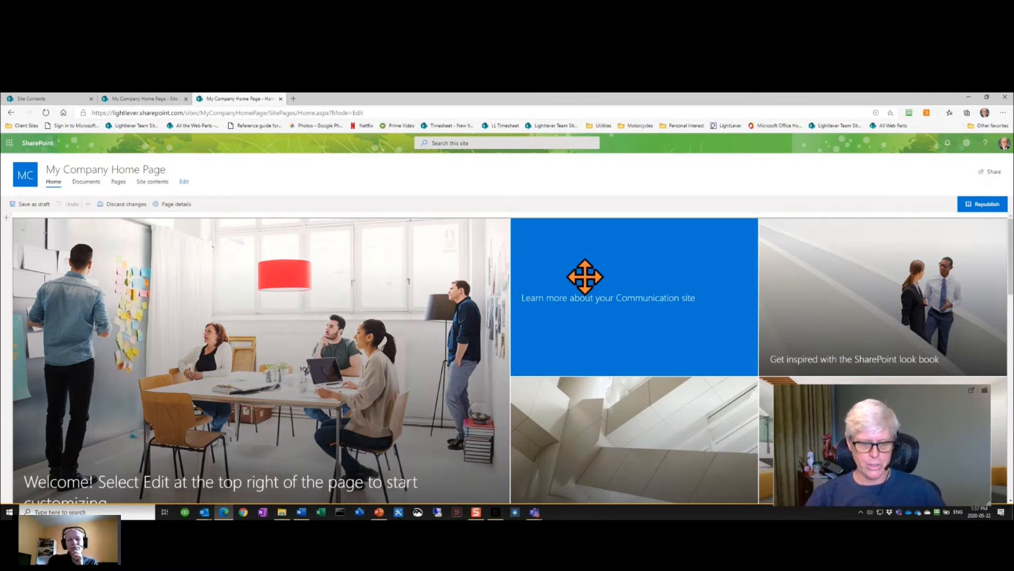
key(ctrl+minus)
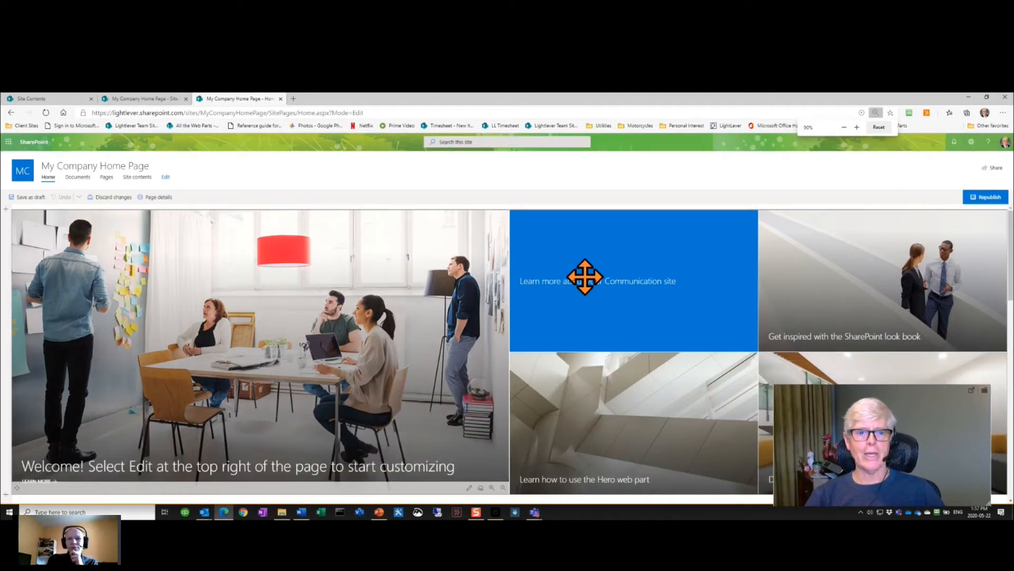
key(ctrl+minus)
key(ctrl+minus)
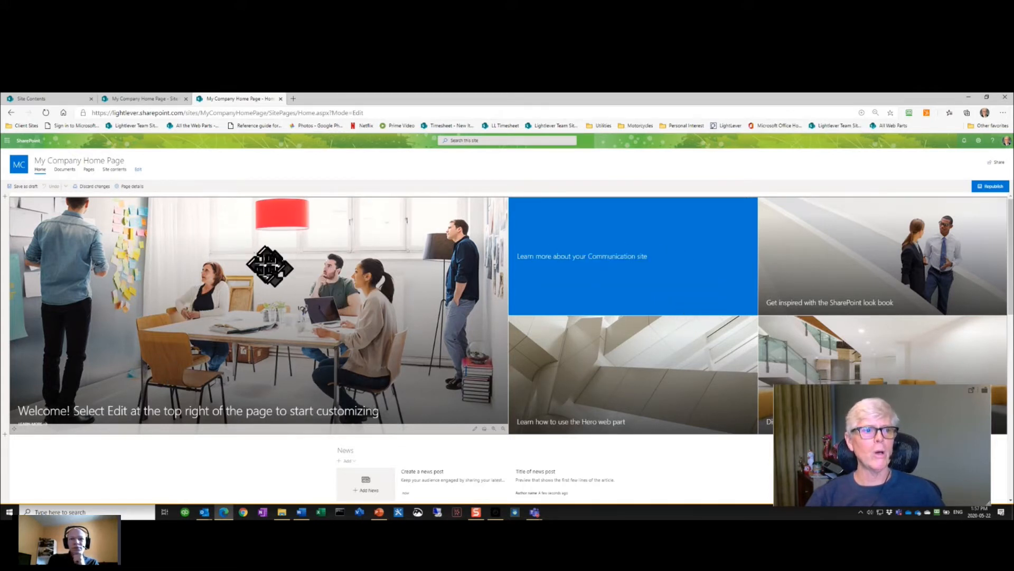
click(263, 263)
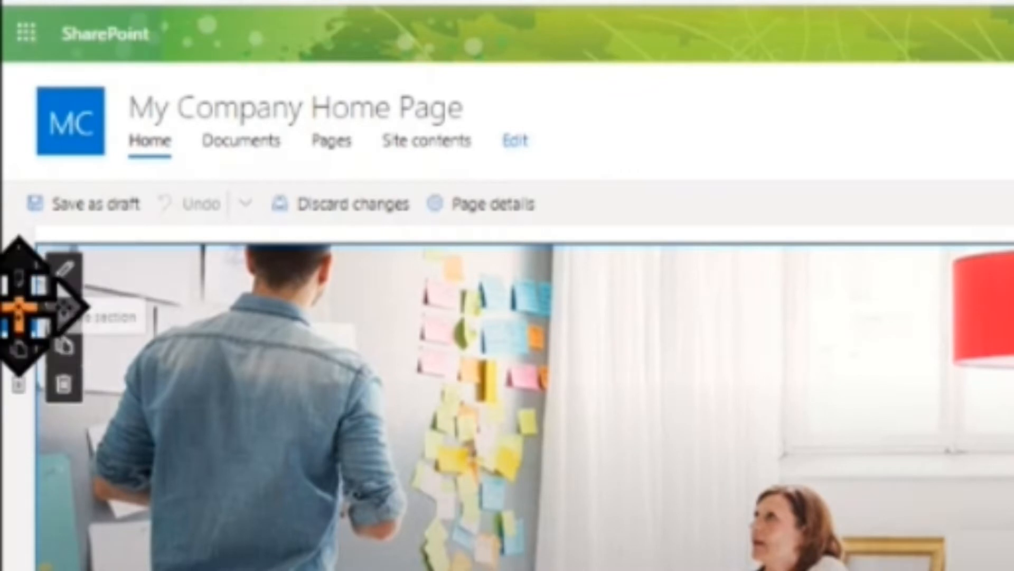
click(20, 353)
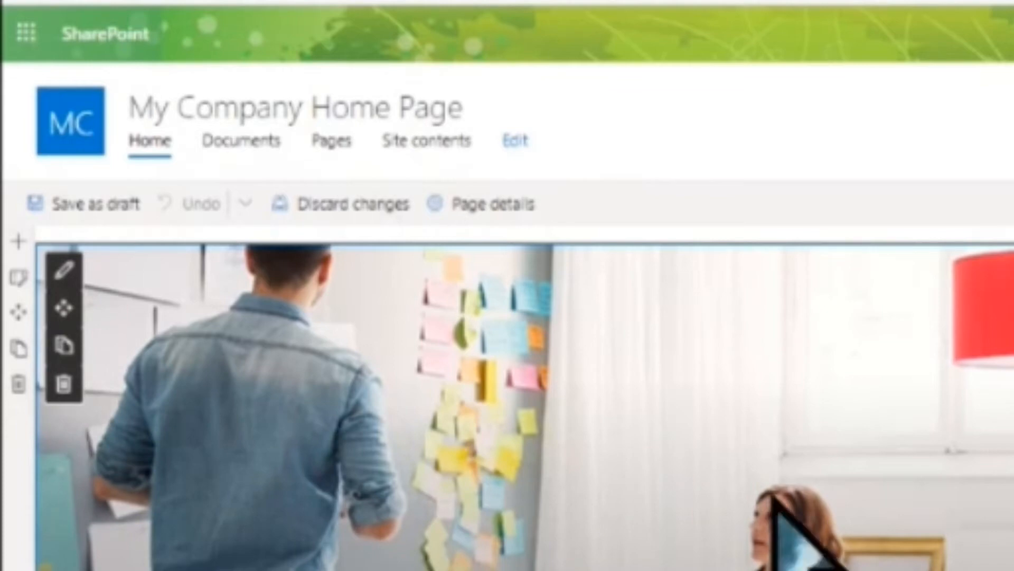
Examine the News, Events and Documents web parts below the Hero and their individual editing controls
scroll(773, 496, down, 4)
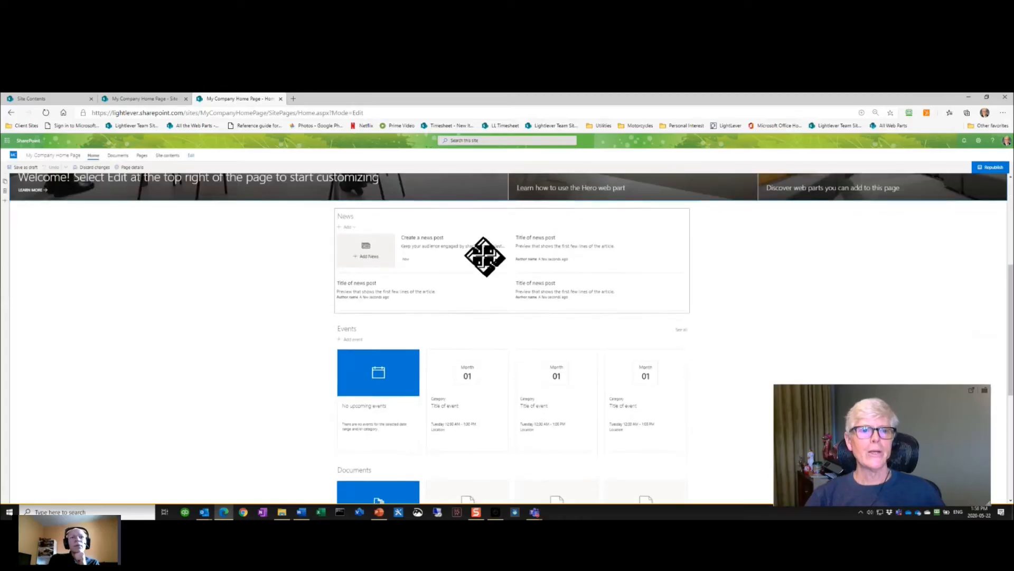
click(469, 253)
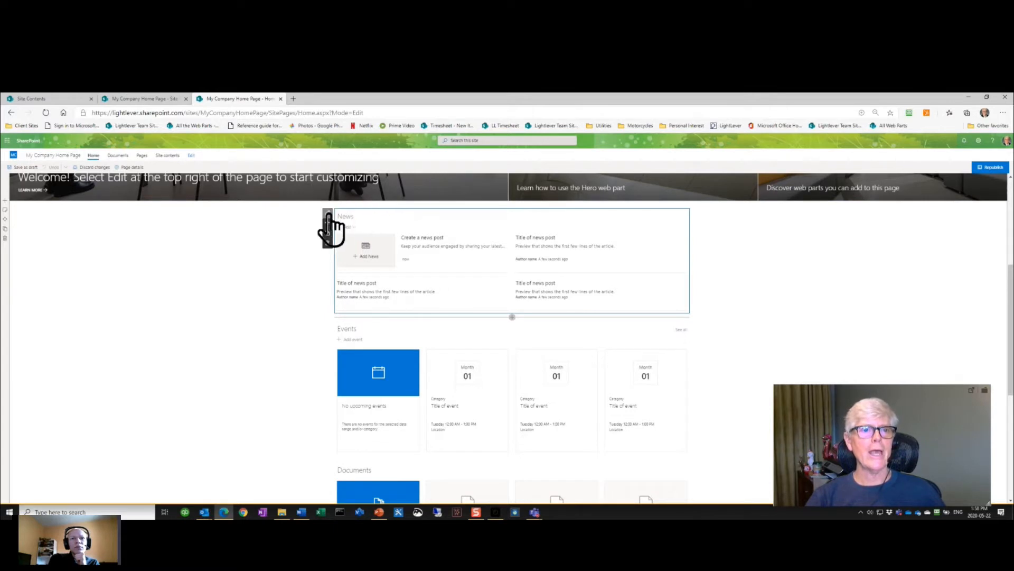
drag(327, 223, 476, 361)
click(472, 350)
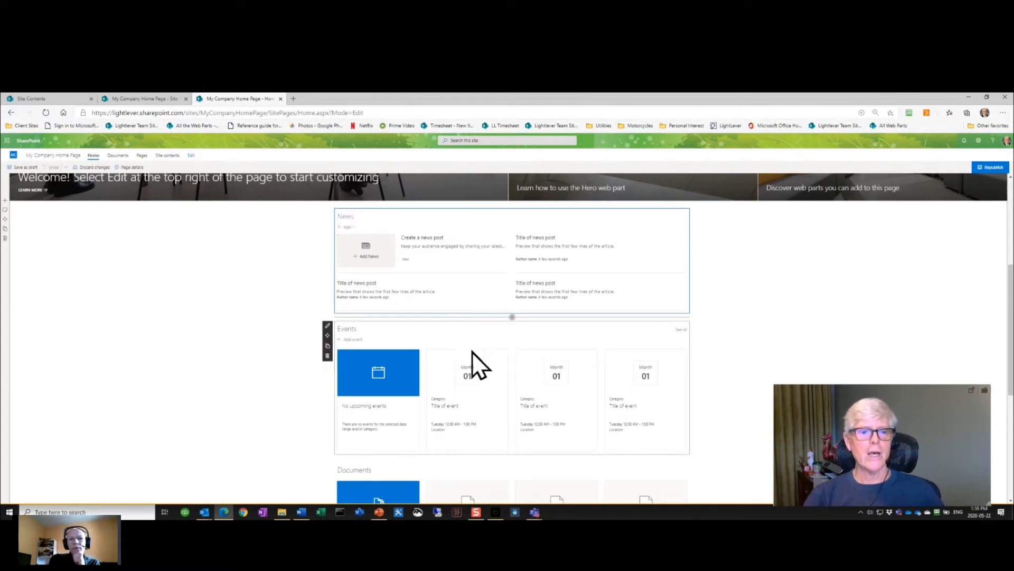
click(435, 470)
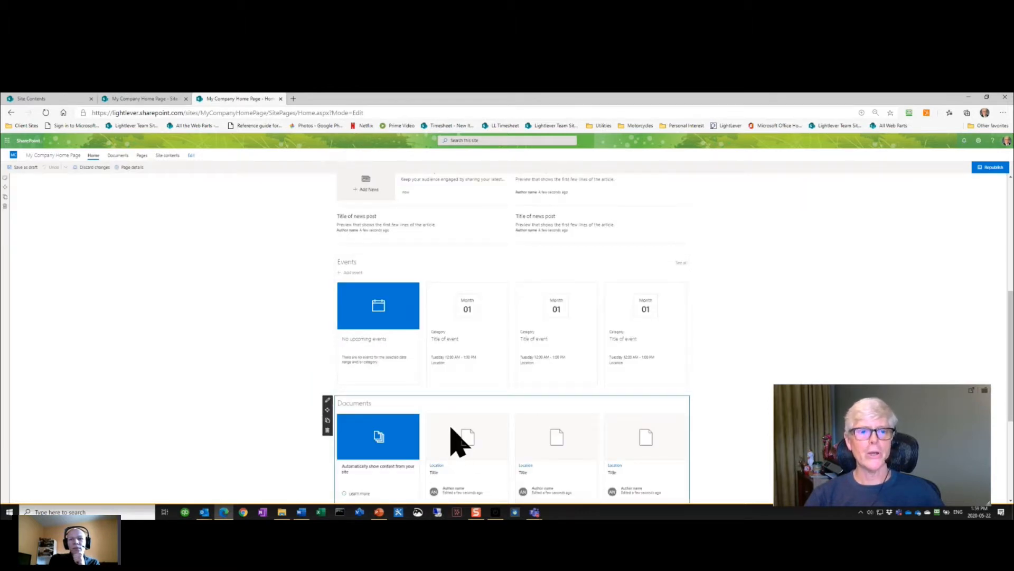
scroll(462, 446, up, 1)
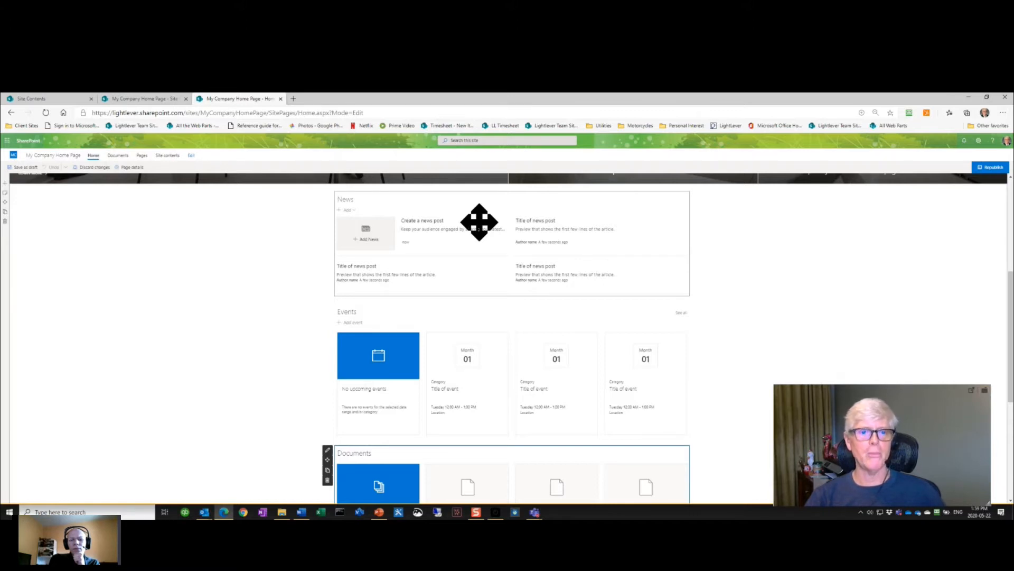
ctrl+scroll(479, 222, up, 3)
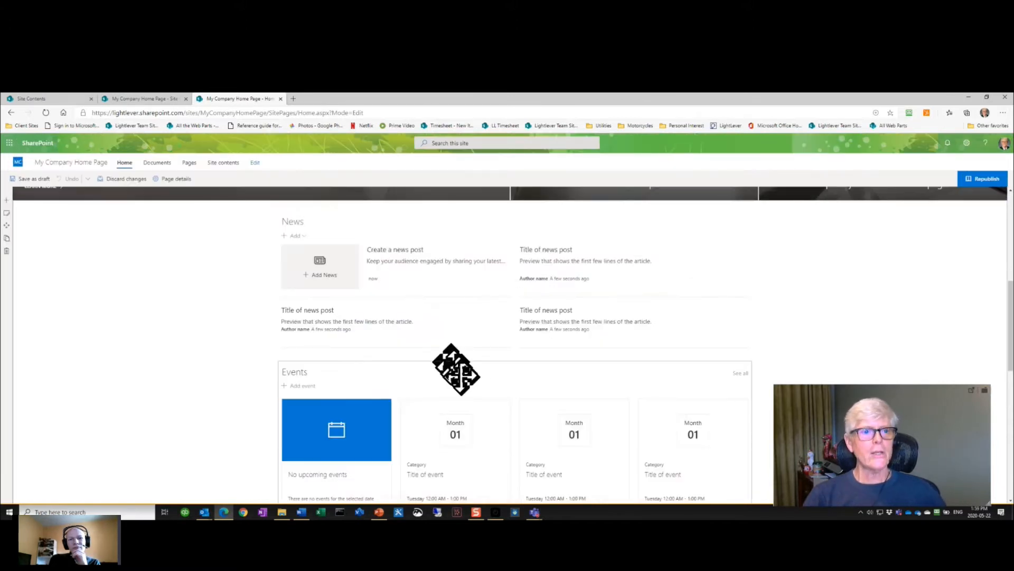
ctrl+scroll(481, 390, up, 2)
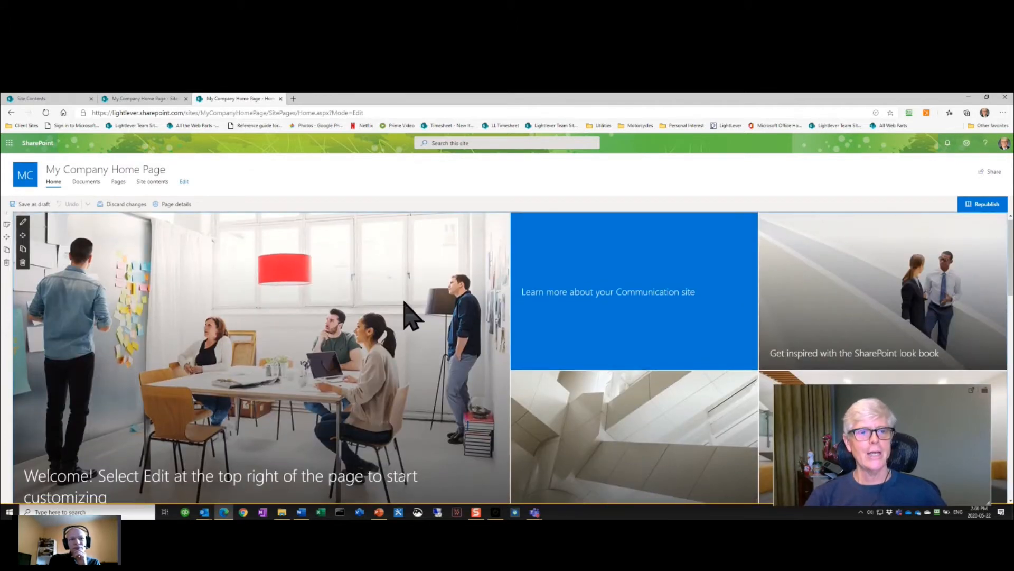
Try the Layers layout on the Hero web part, and set it to Tiles with three tiles
click(23, 222)
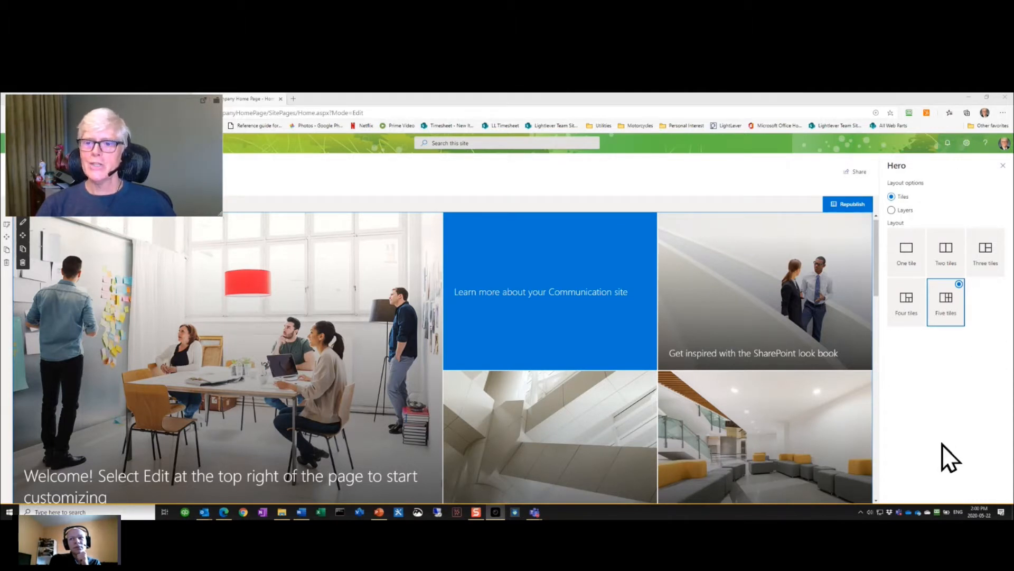
click(891, 210)
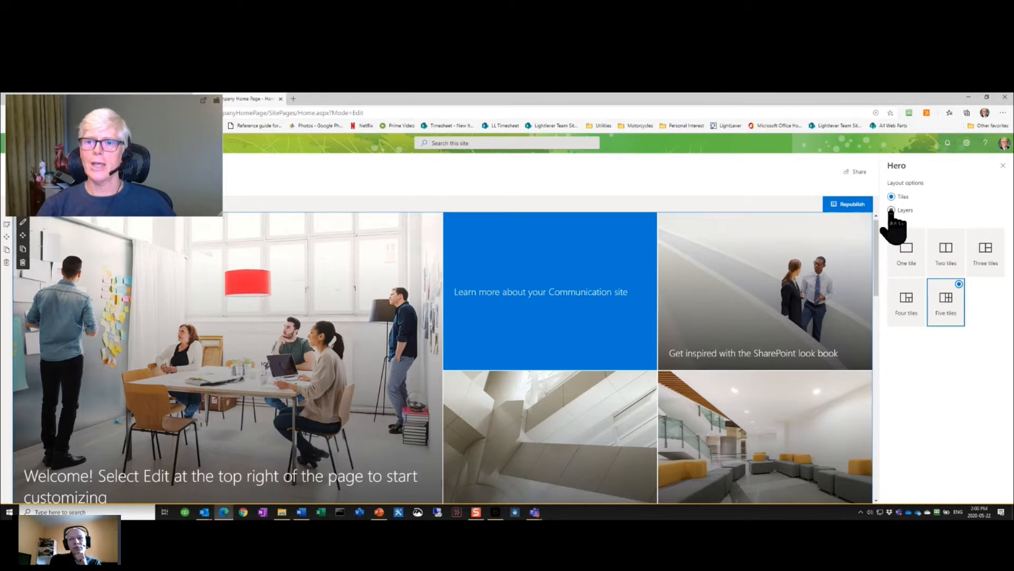
click(891, 210)
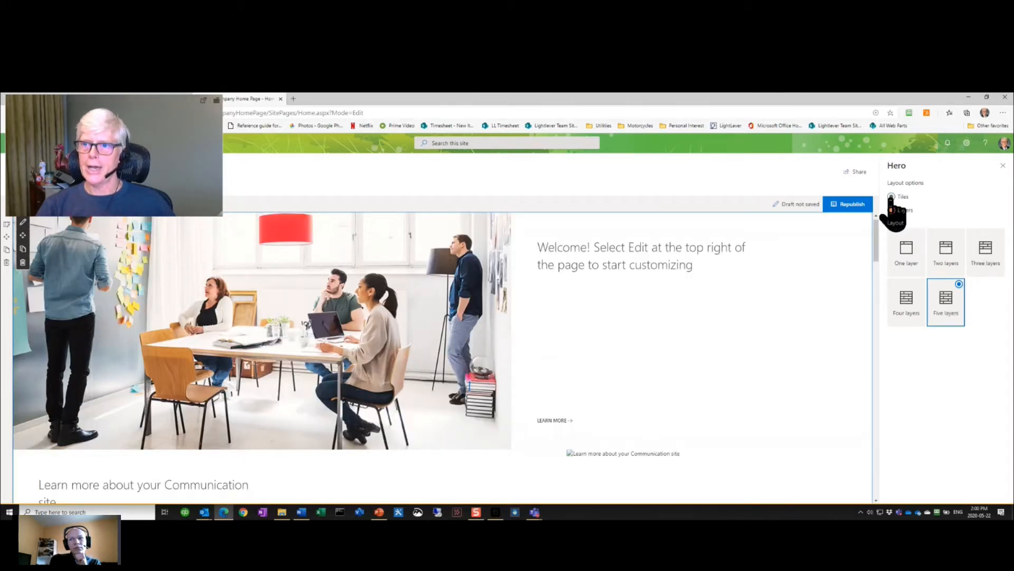
click(892, 196)
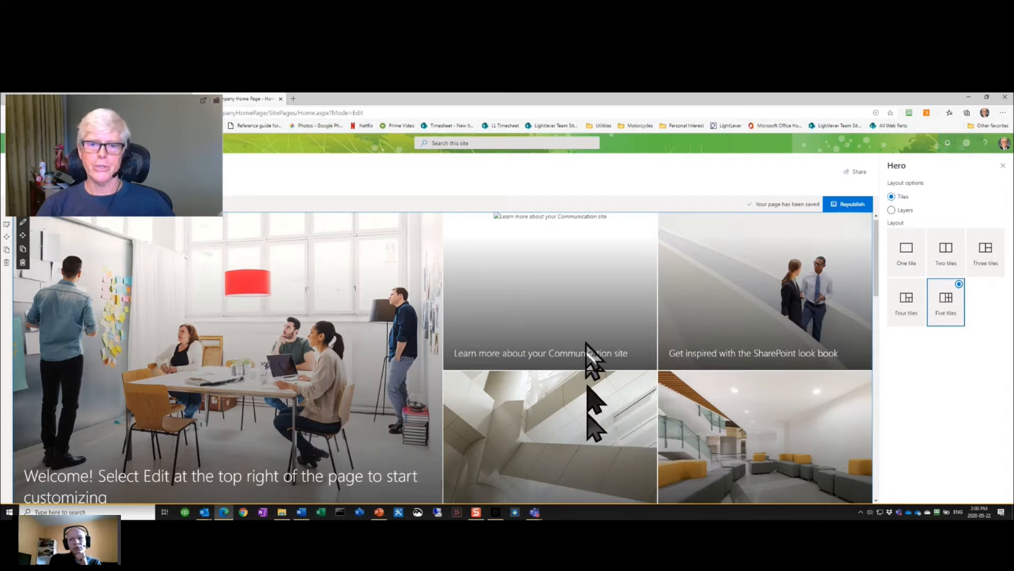
click(984, 265)
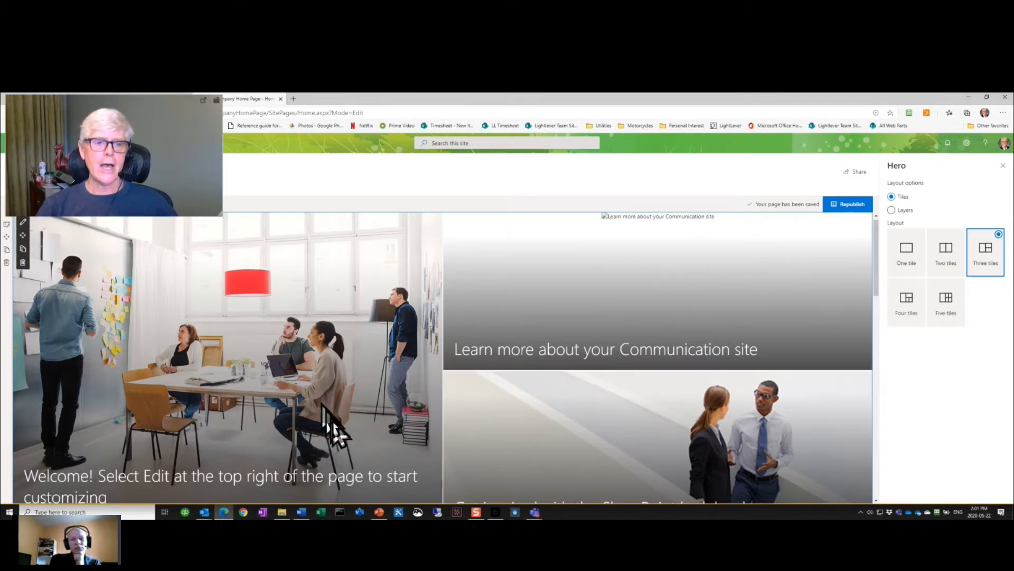
Give the "Learn more about your Communication site" tile the coffee beans stock image as its custom background, and republish the page
click(725, 309)
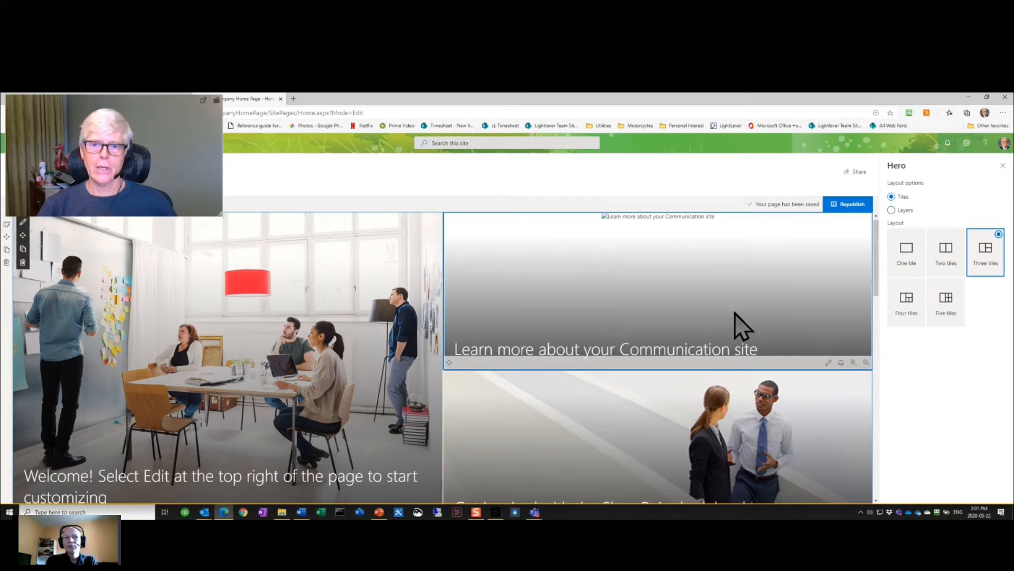
click(827, 363)
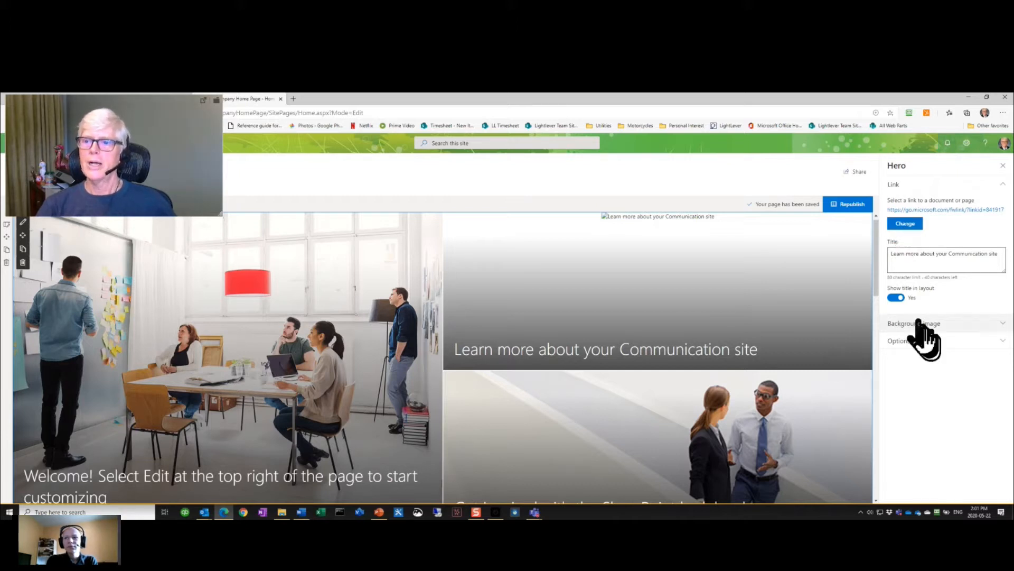
click(927, 330)
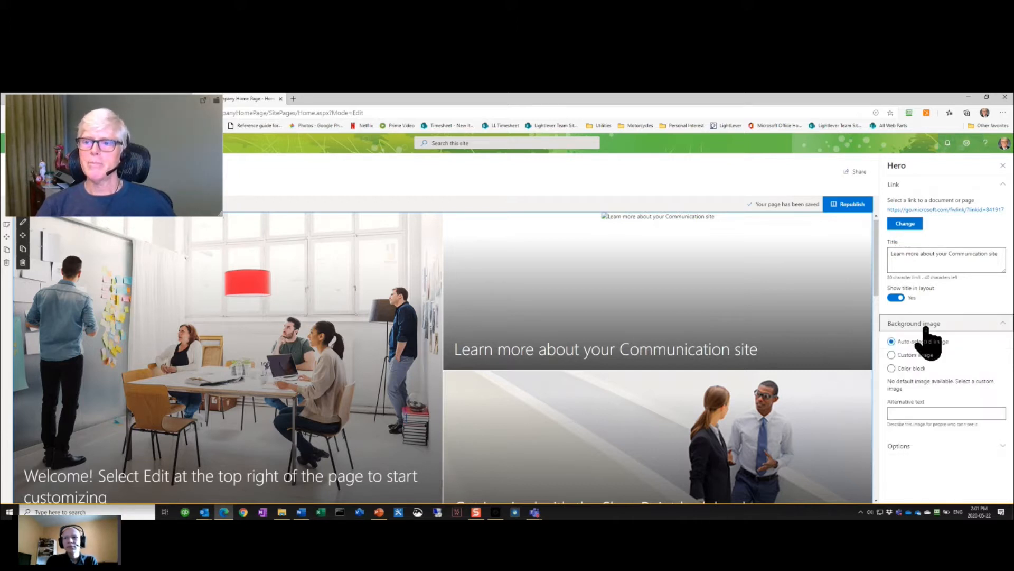
click(892, 355)
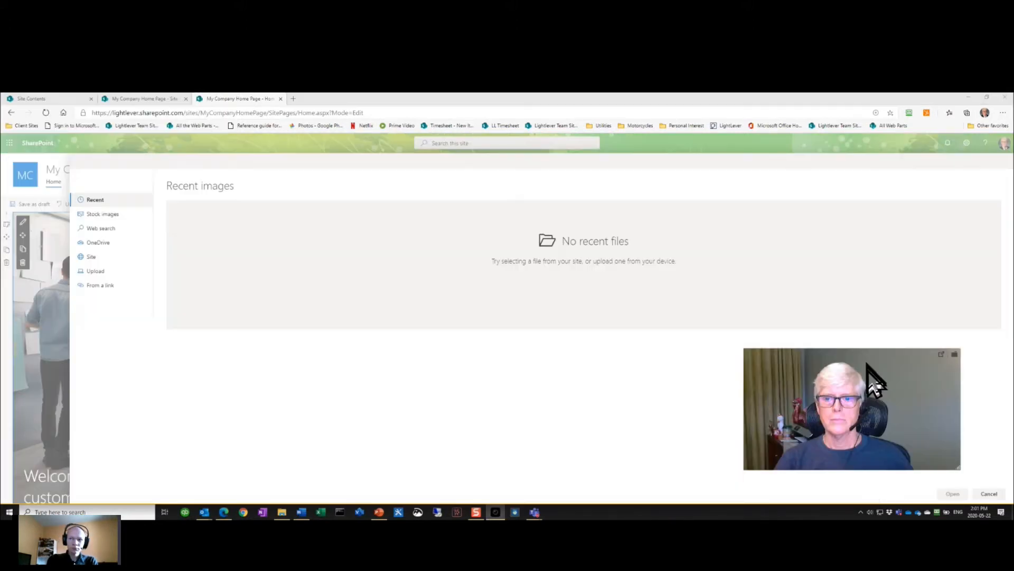
click(104, 229)
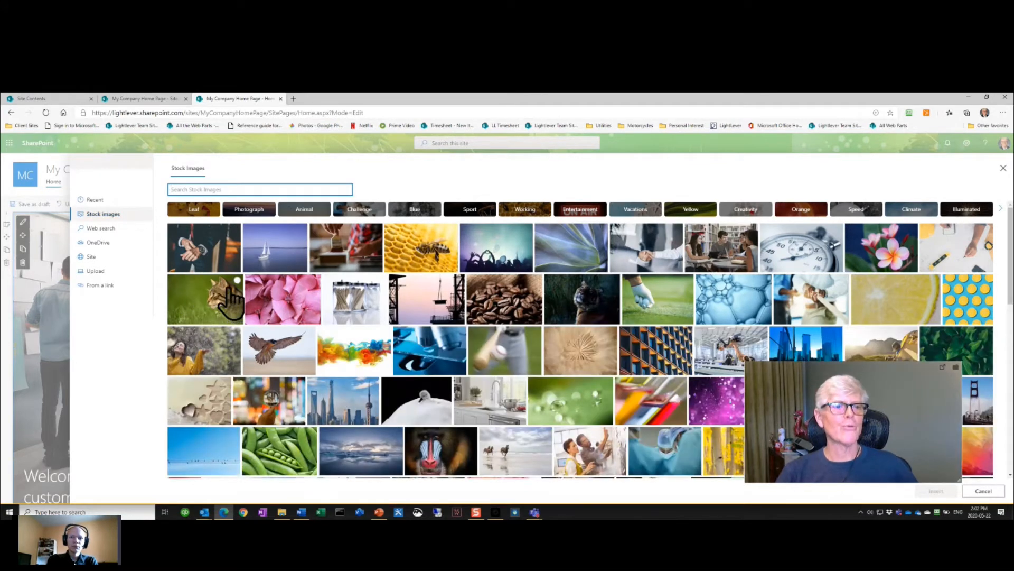
click(500, 302)
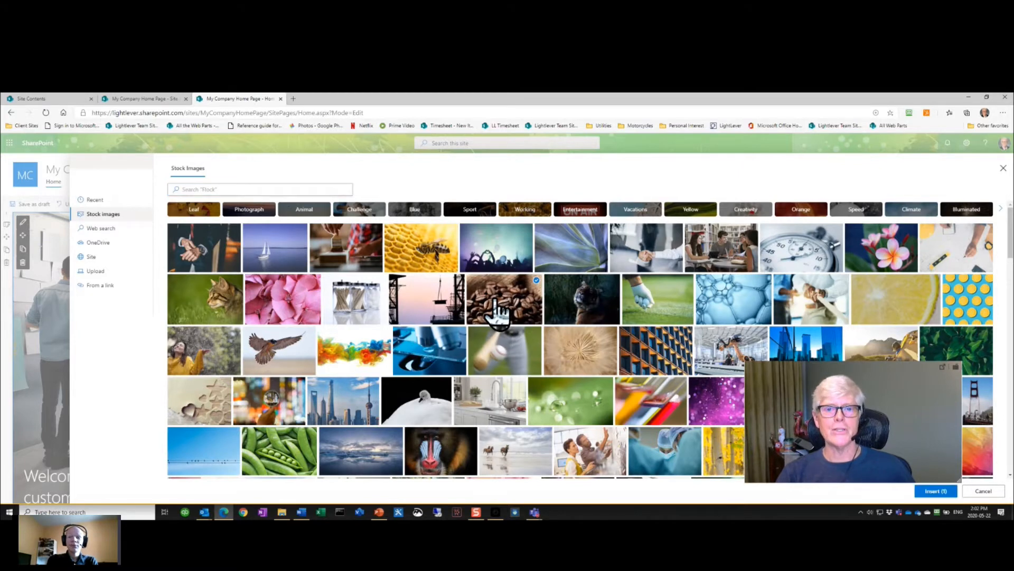
click(935, 490)
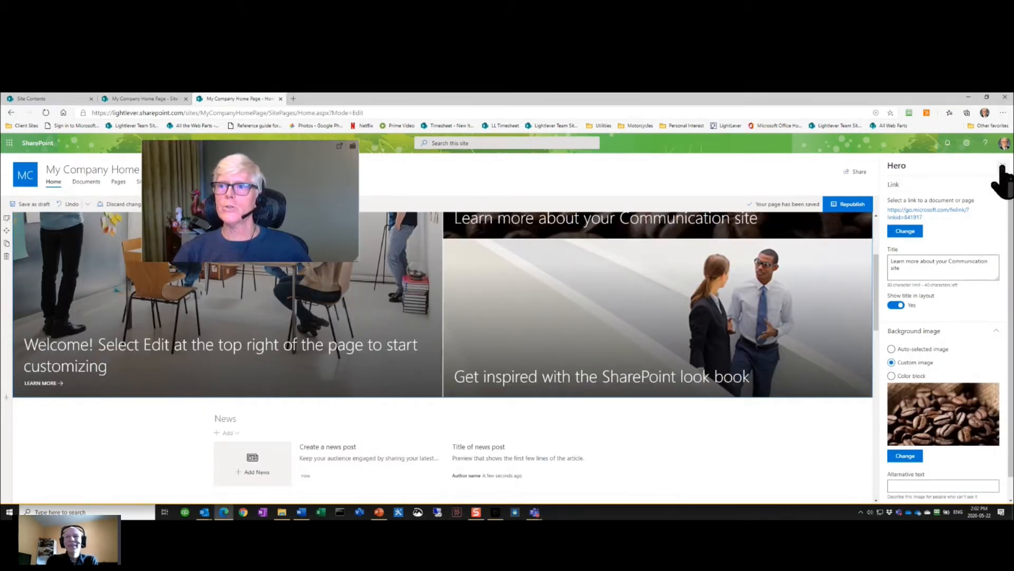
click(1002, 167)
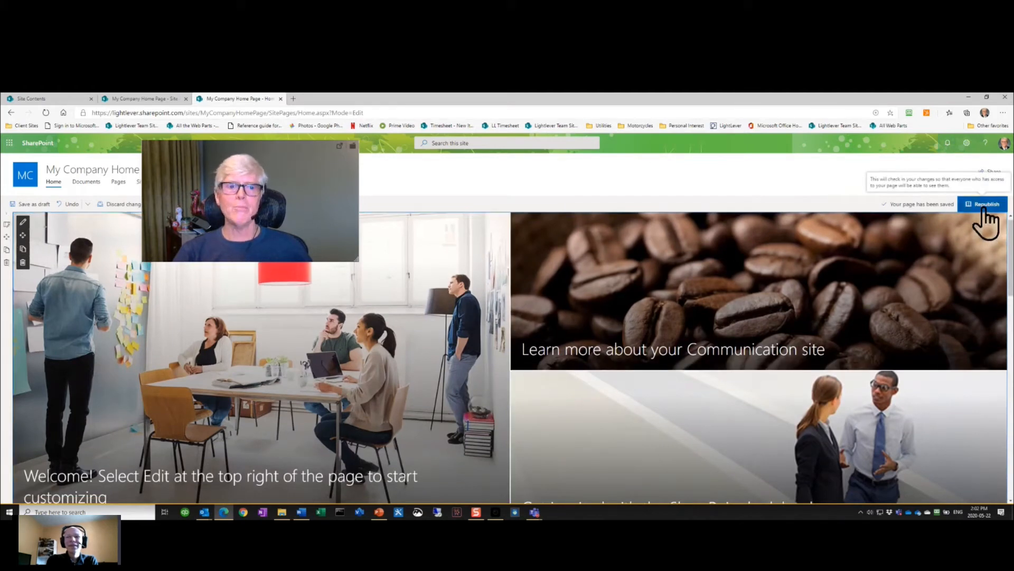
click(984, 207)
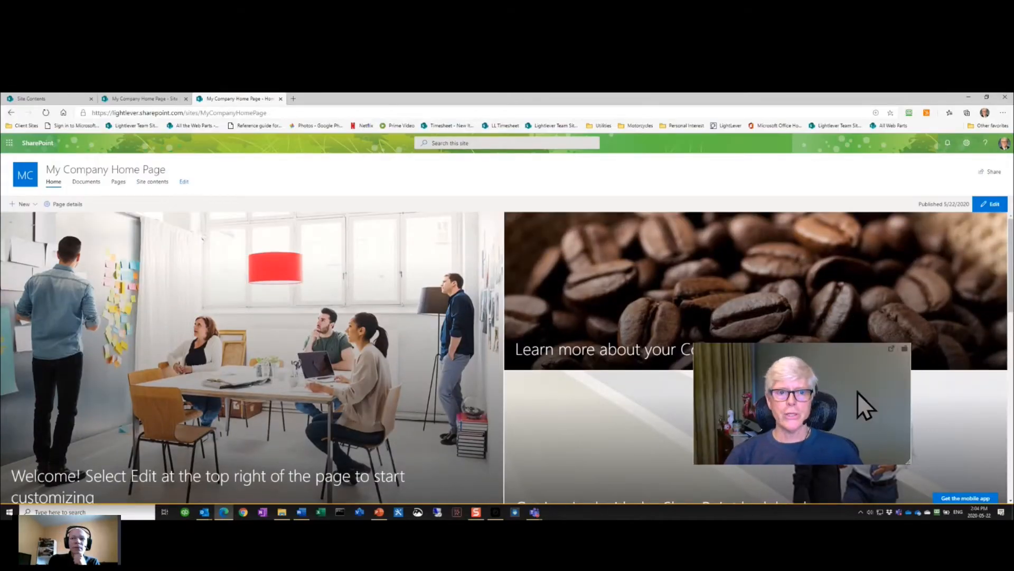
Put the home page into edit mode and add an Image gallery web part titled Staff Photos between News and Events
click(991, 205)
scroll(480, 306, down, 5)
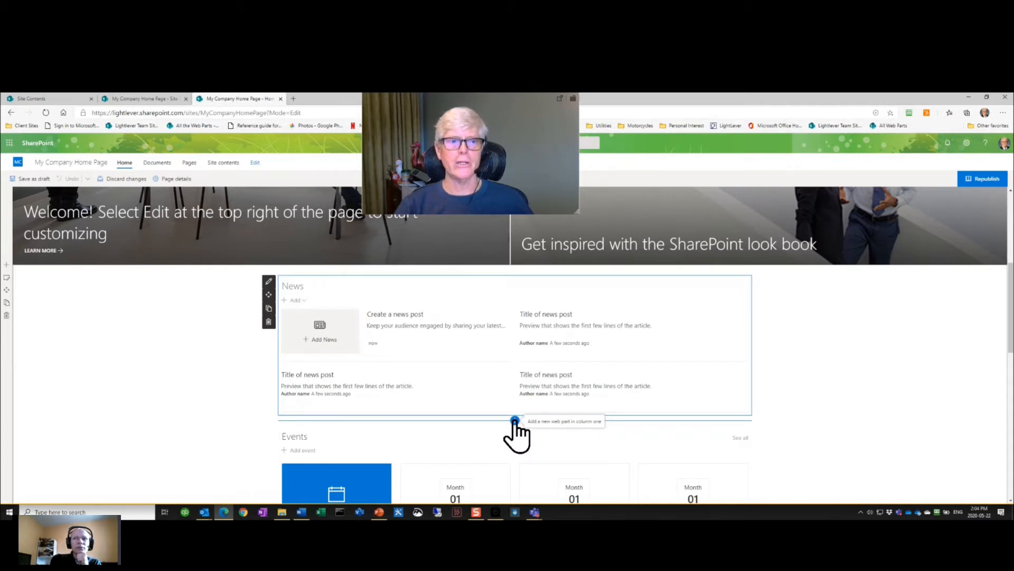
click(516, 421)
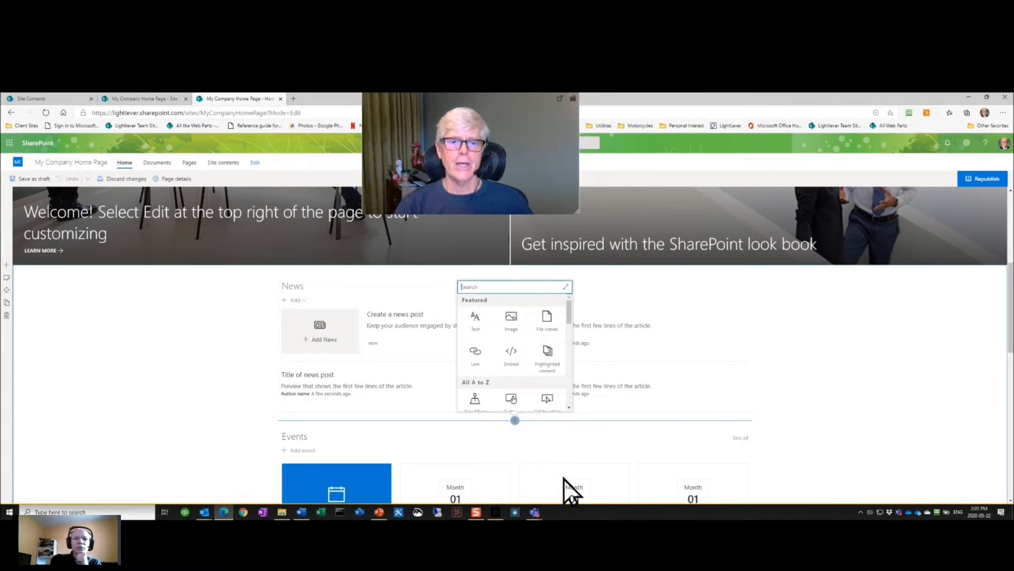
mouse_move(568, 306)
mouse_down()
mouse_move(569, 369)
mouse_move(559, 307)
mouse_up()
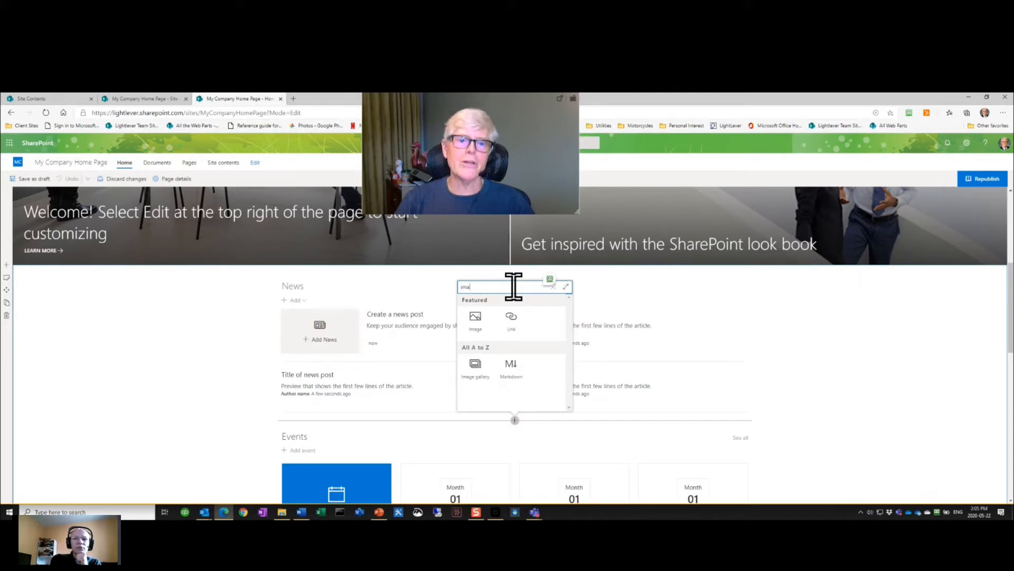
click(478, 376)
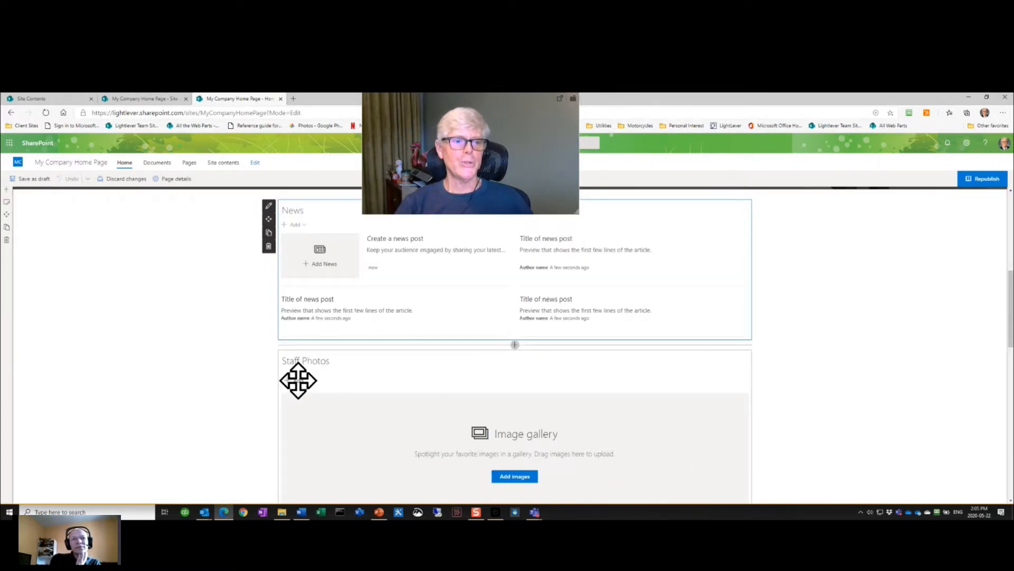
click(299, 380)
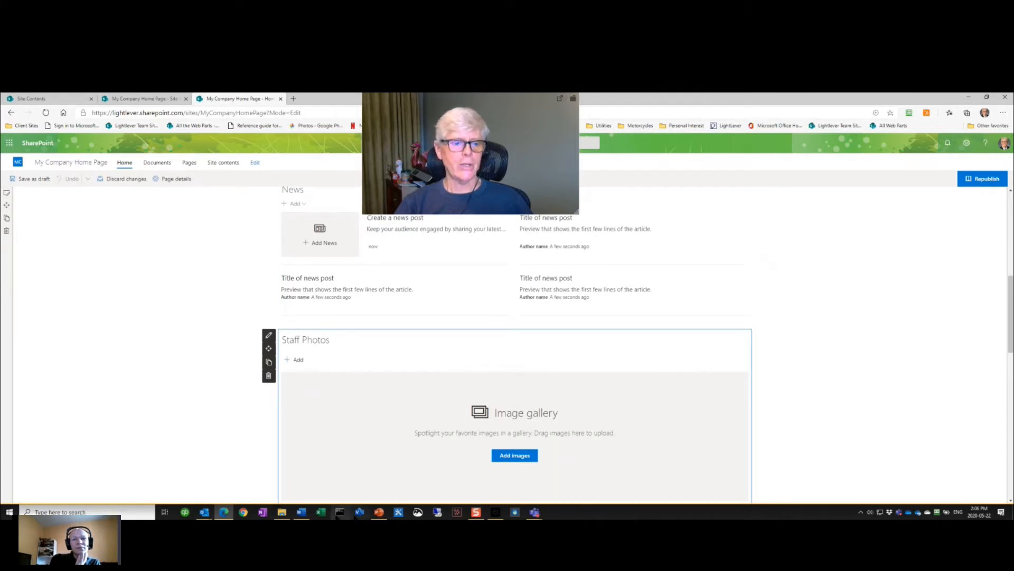
Upload all pictures from the local SAMPLE-Data Pictures folder in File Explorer to the Staff Photos gallery
click(283, 512)
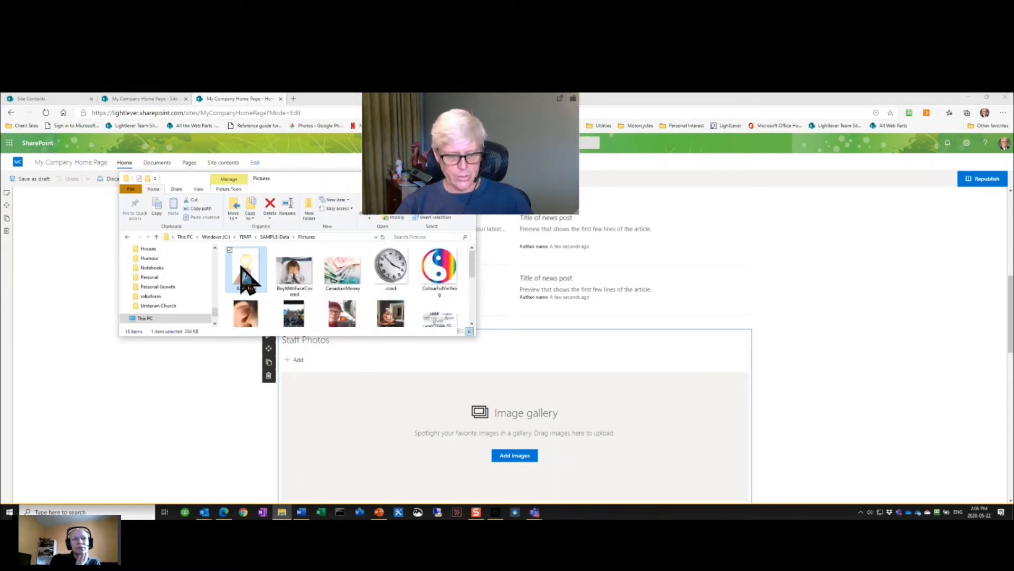
drag(349, 277, 523, 426)
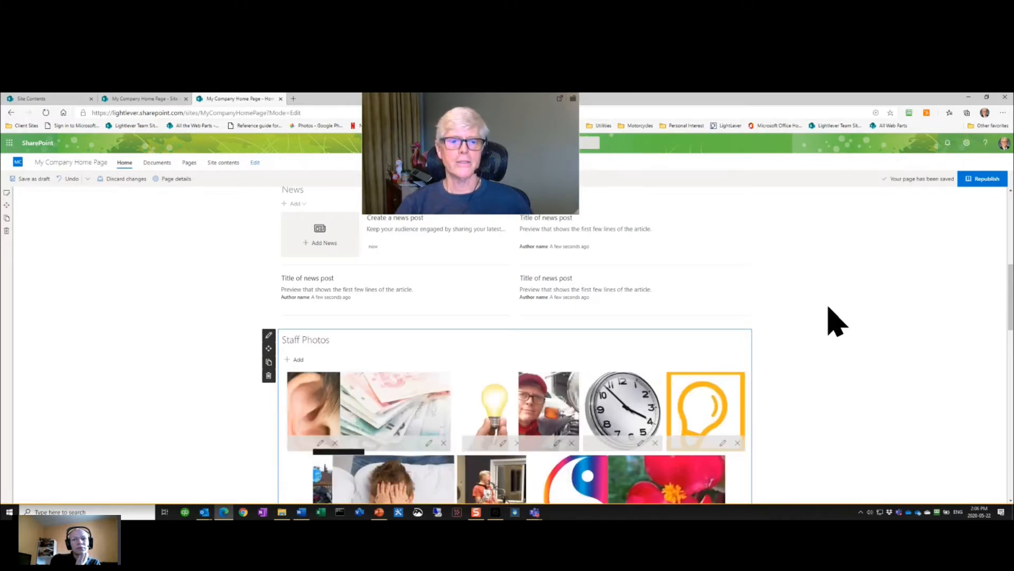
scroll(473, 422, down, 3)
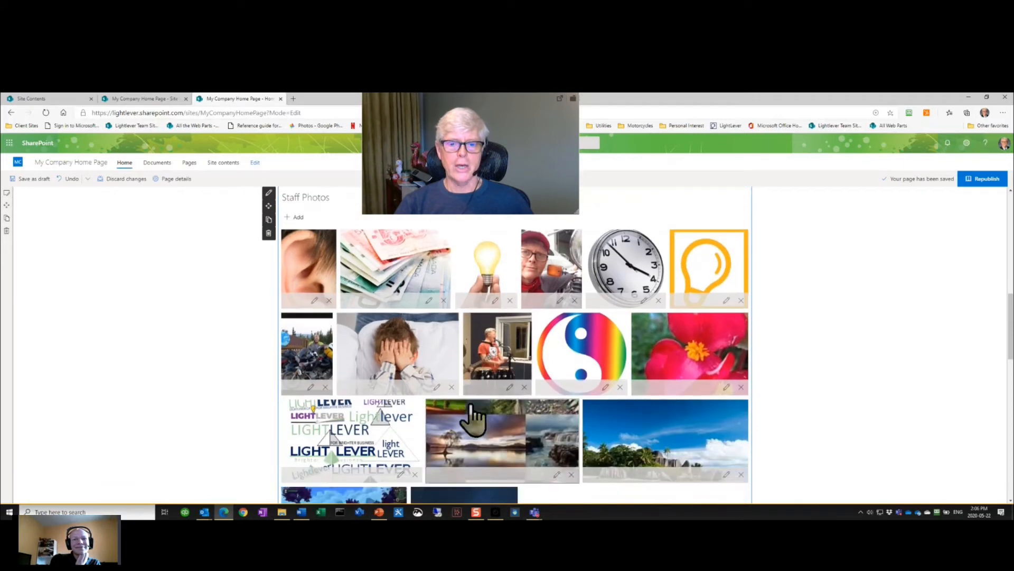
Remove the logo collage, yin-yang, banknotes and orange light bulb outline images from the Staff Photos gallery, and republish the page
click(414, 474)
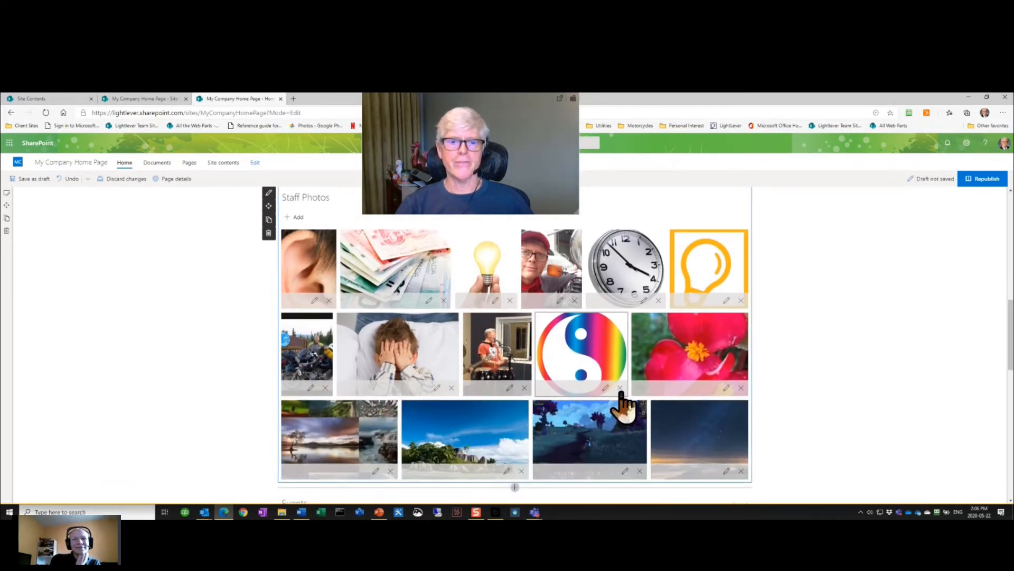
click(620, 387)
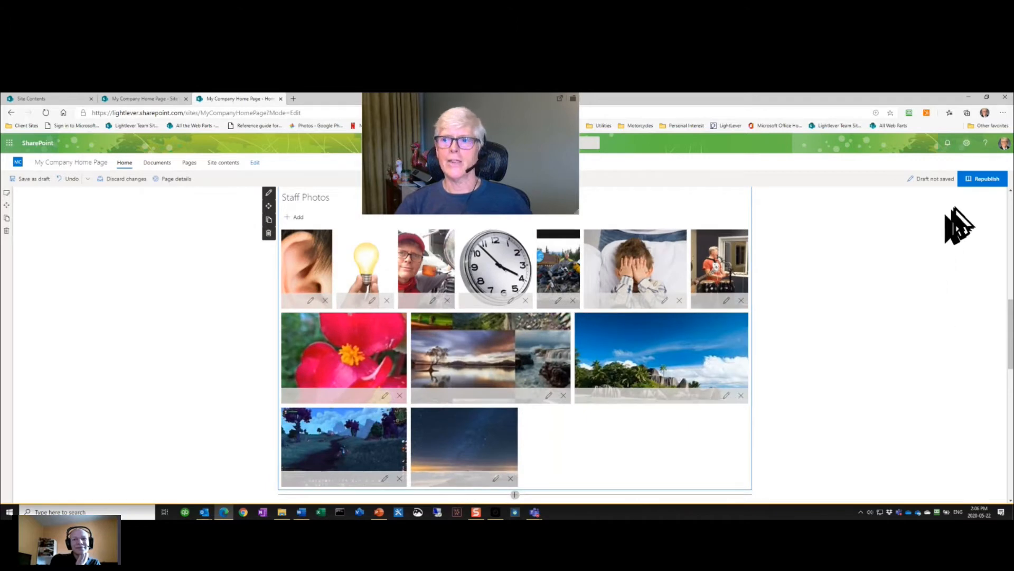
click(981, 180)
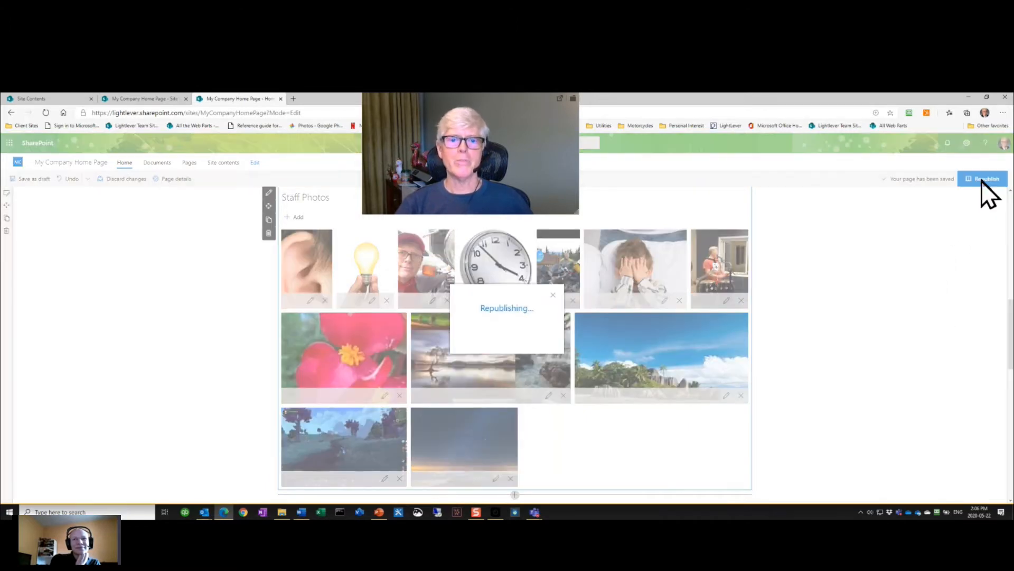
scroll(859, 333, up, 10)
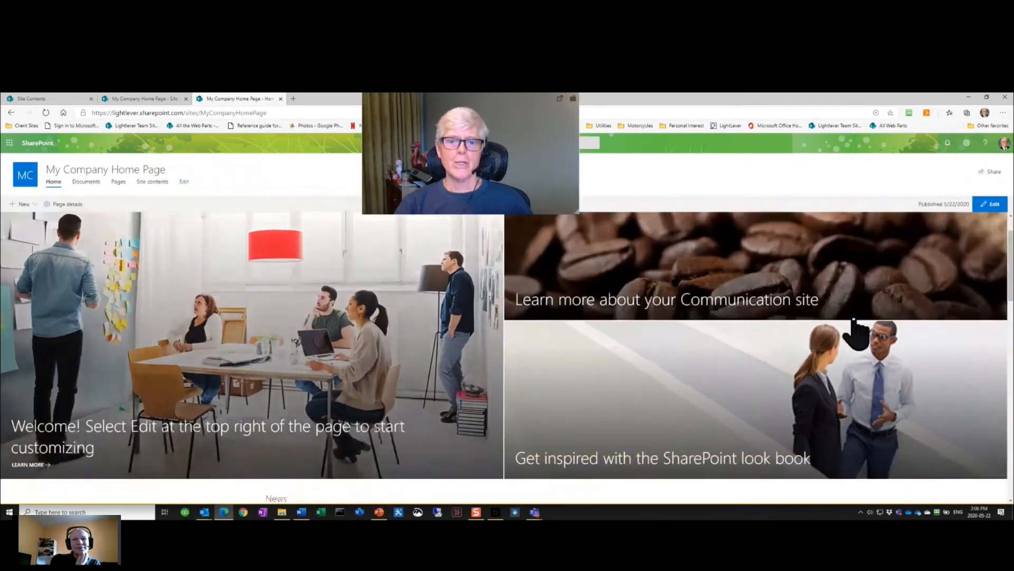
scroll(856, 332, down, 5)
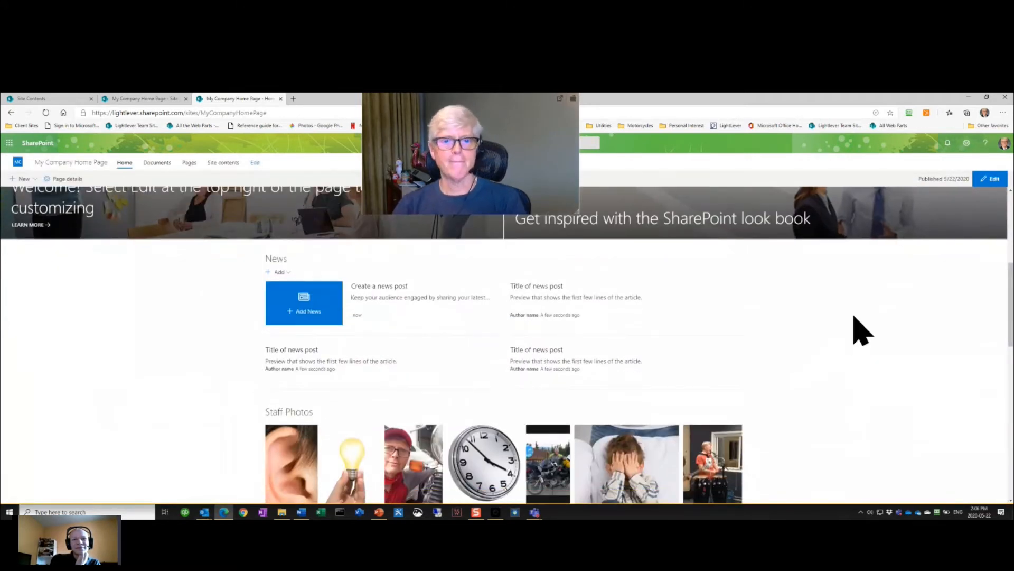
scroll(858, 330, down, 1)
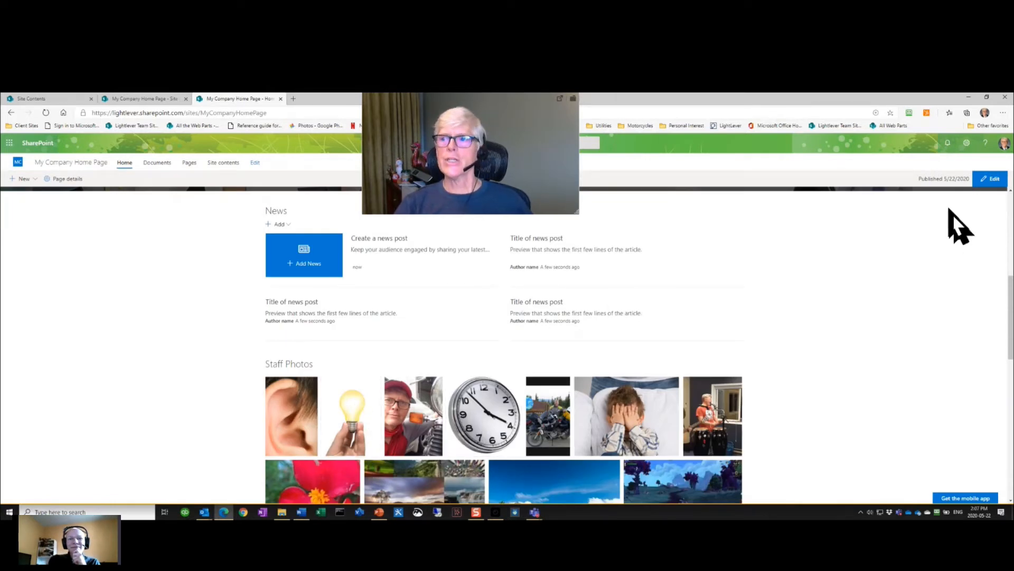
Put the page back into edit mode and add a vertical section to it
click(992, 180)
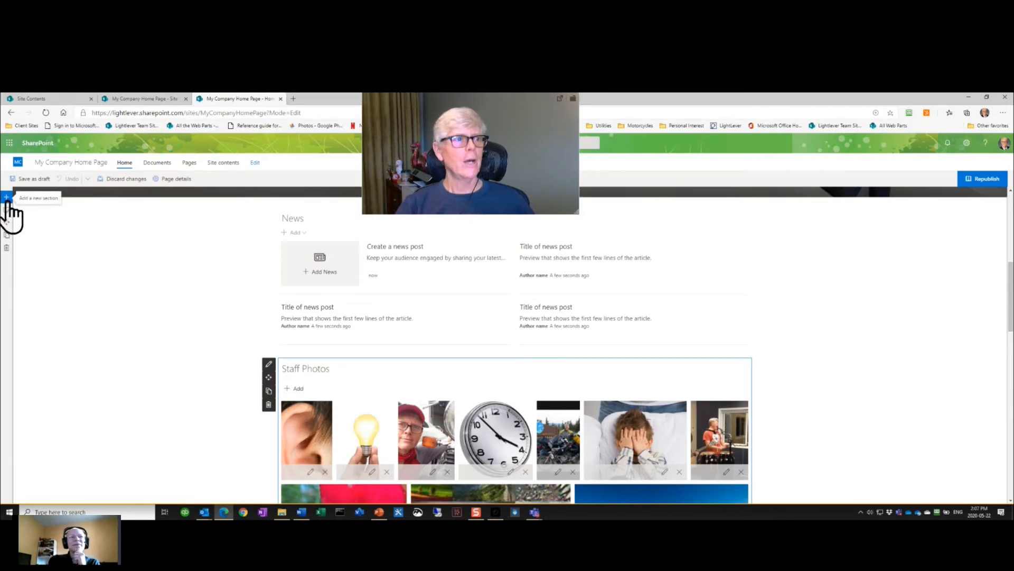
click(7, 198)
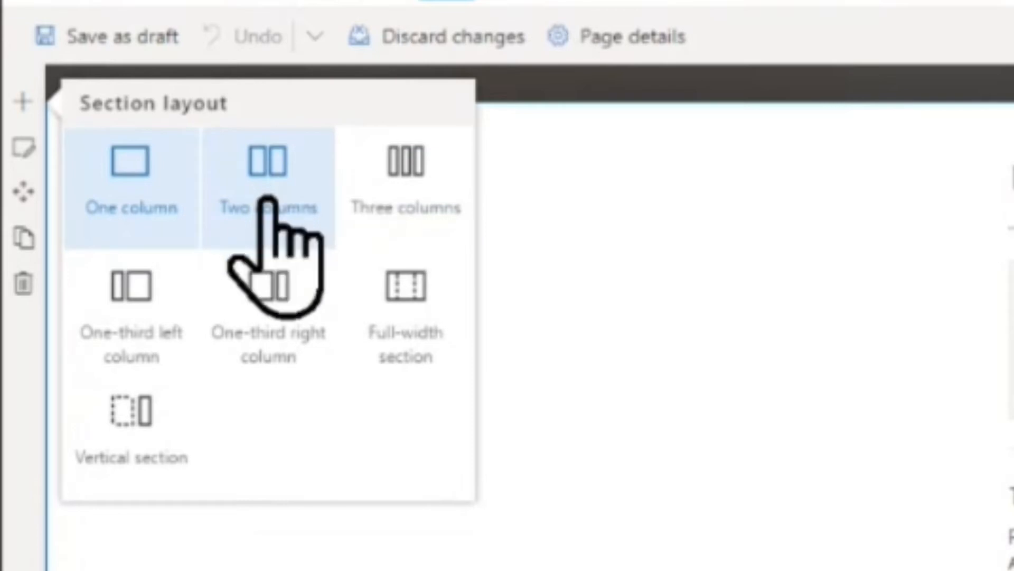
click(139, 453)
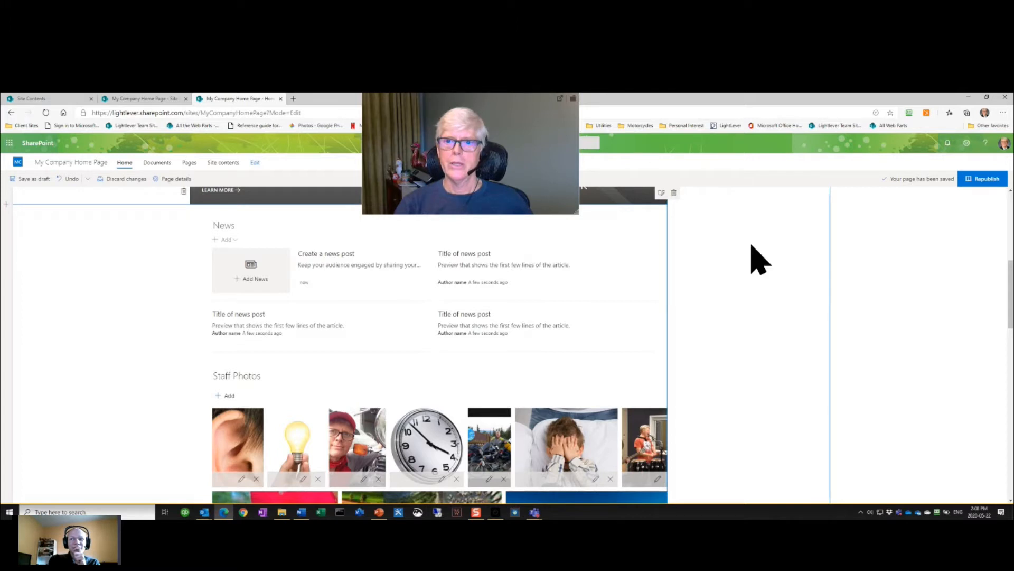
Add a People profiles web part titled Site Contacts to the vertical section and list two colleagues in it
scroll(782, 364, up, 10)
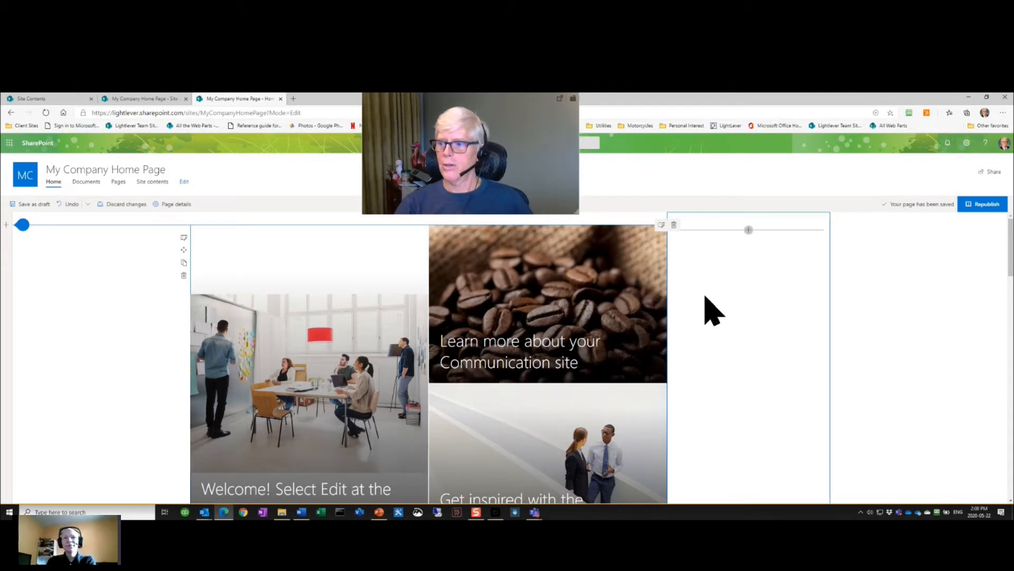
click(749, 231)
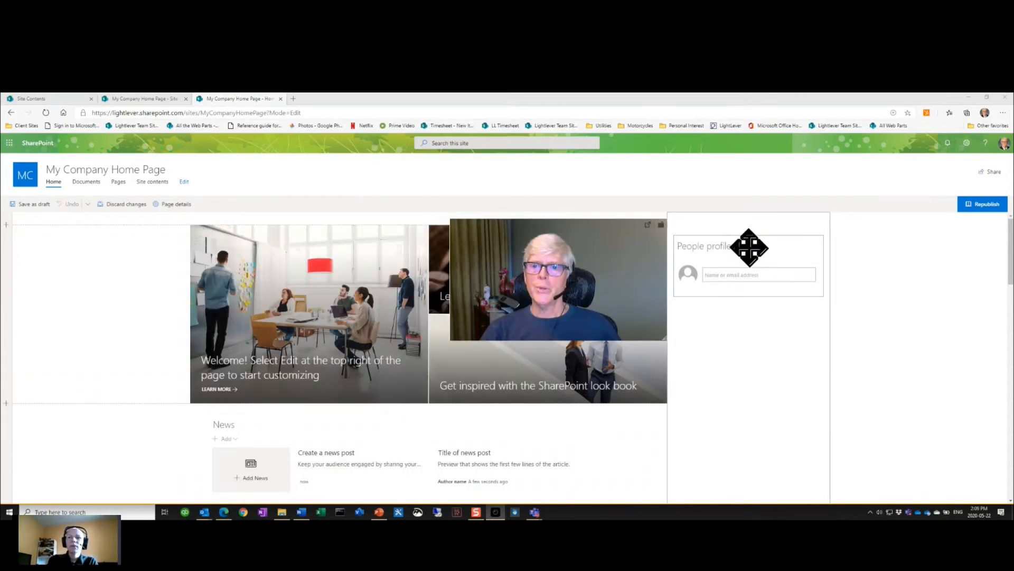
click(726, 249)
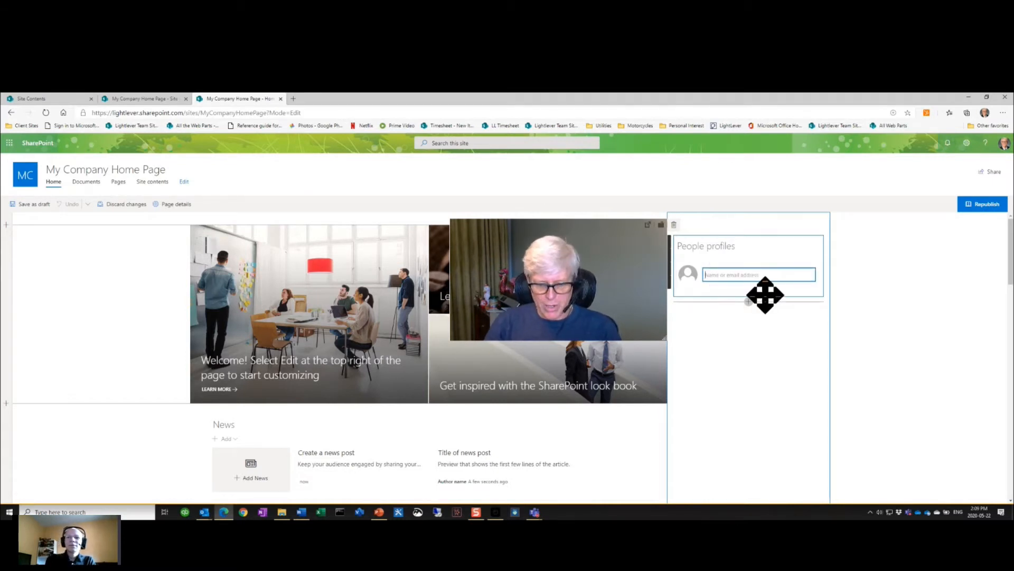
text(gerr)
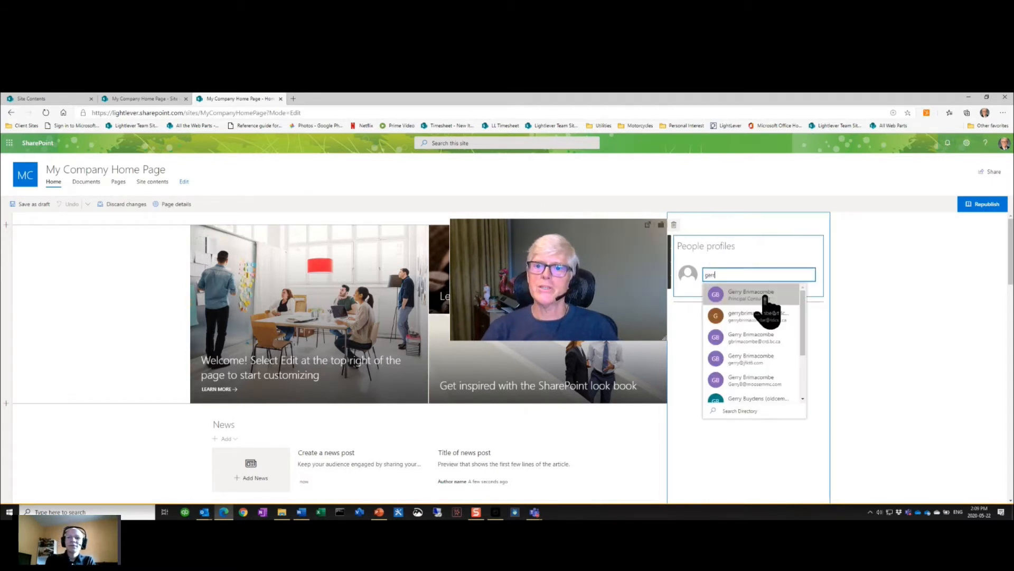
click(765, 296)
text(dar)
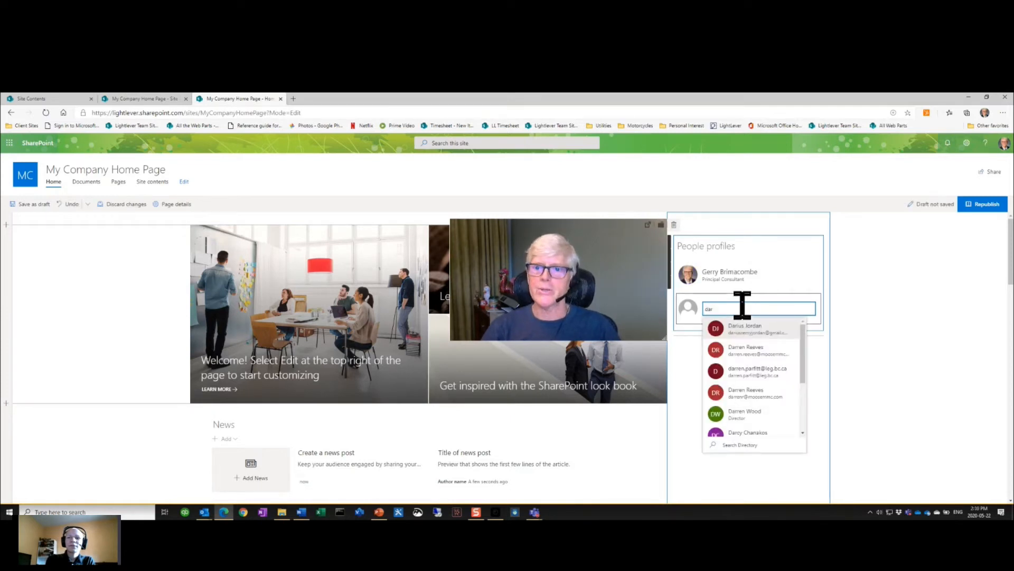
click(752, 327)
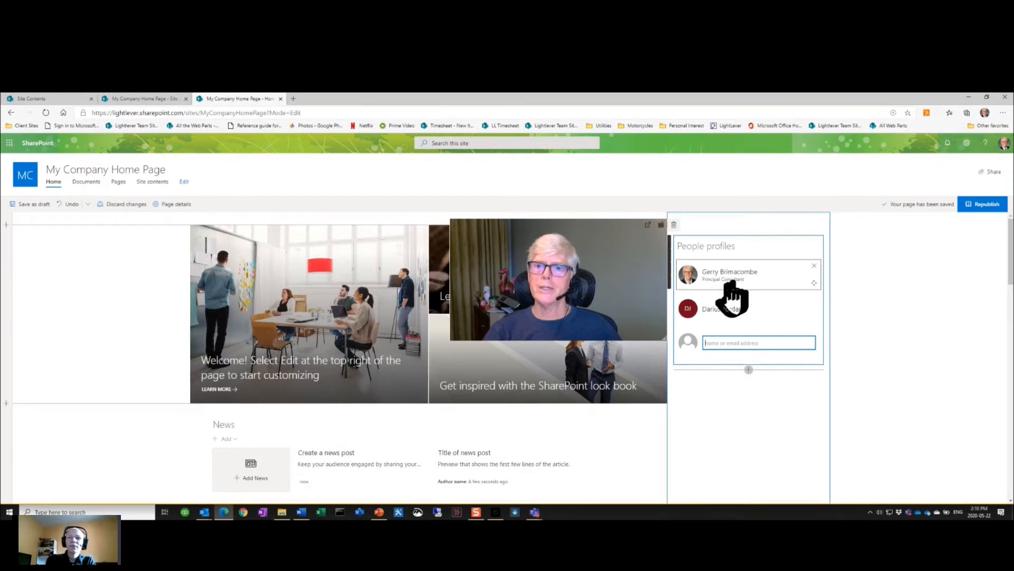
Move the Events web part into the vertical section below the site contacts, and republish the page
scroll(787, 419, down, 8)
scroll(788, 419, down, 4)
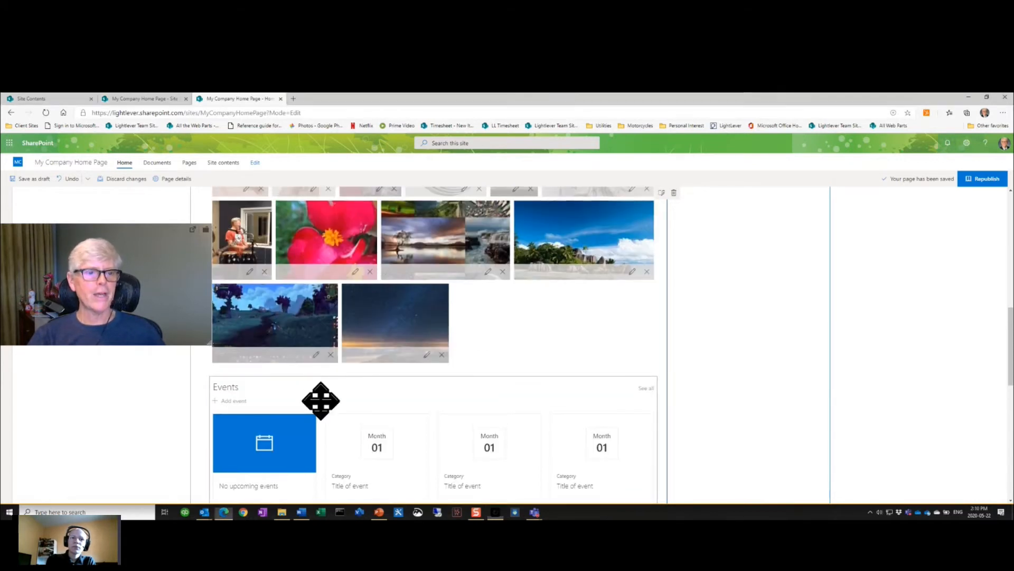
click(319, 399)
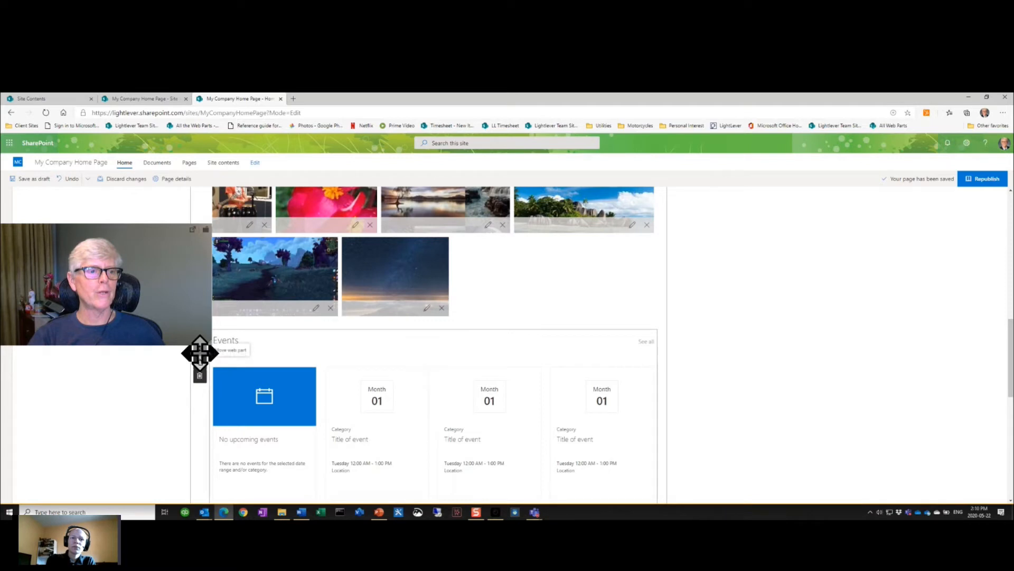
drag(200, 352, 738, 346)
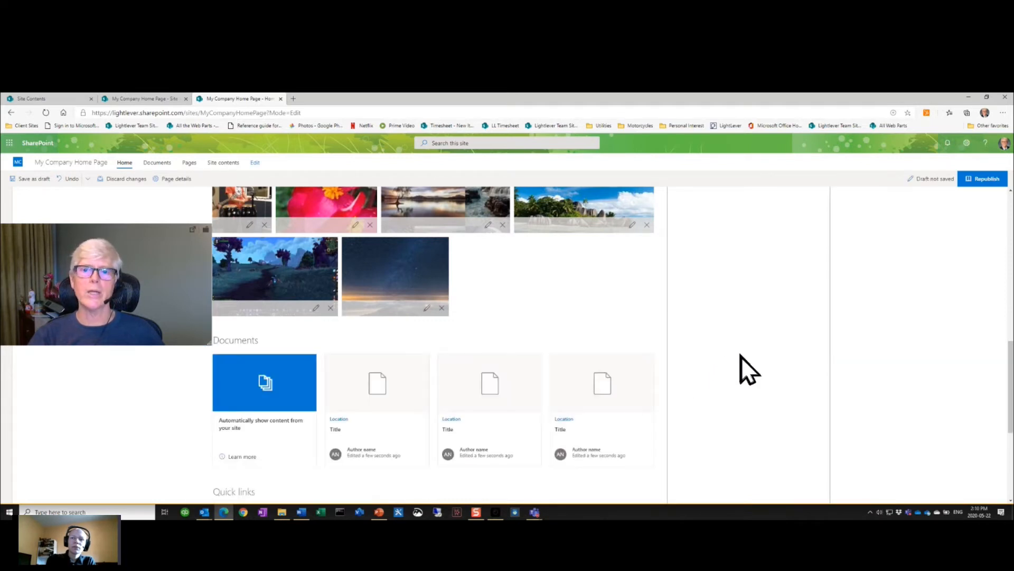
scroll(744, 360, up, 5)
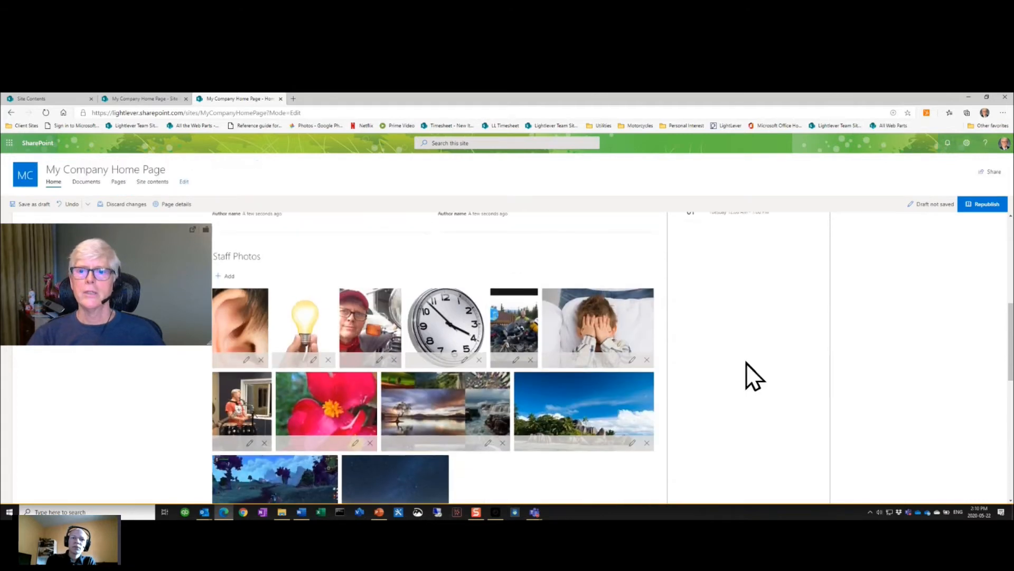
scroll(746, 359, up, 1)
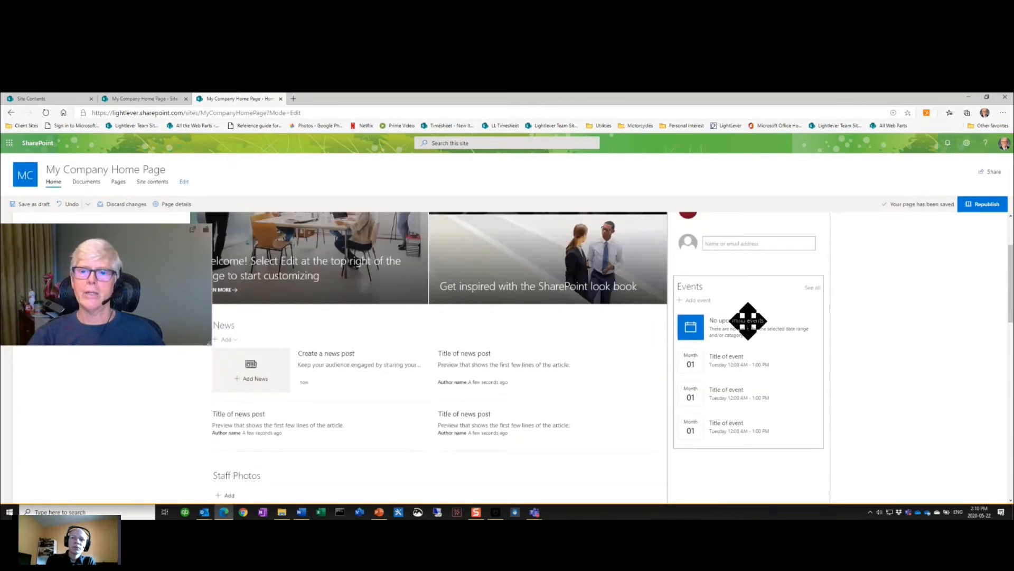
scroll(748, 321, up, 2)
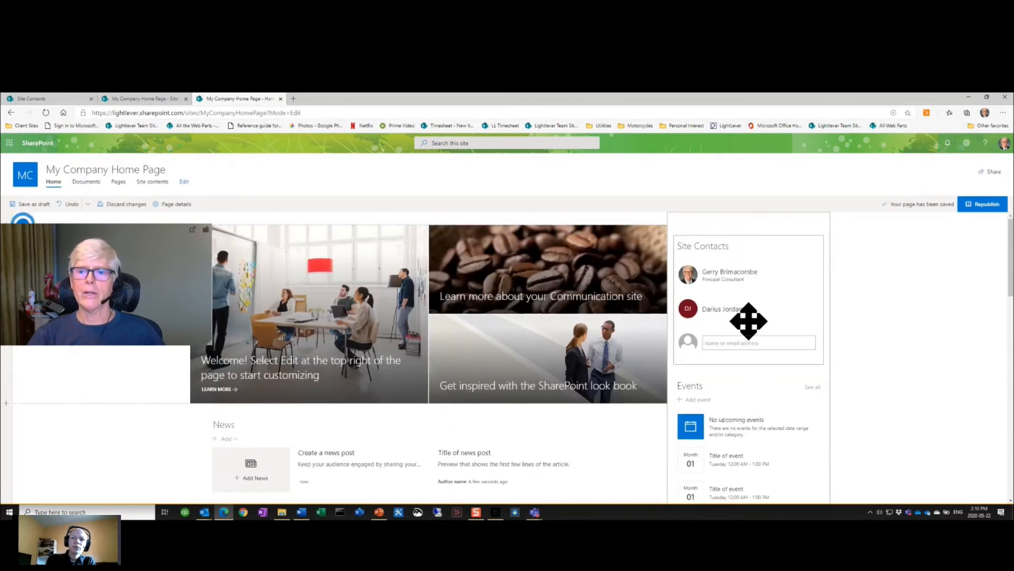
click(972, 208)
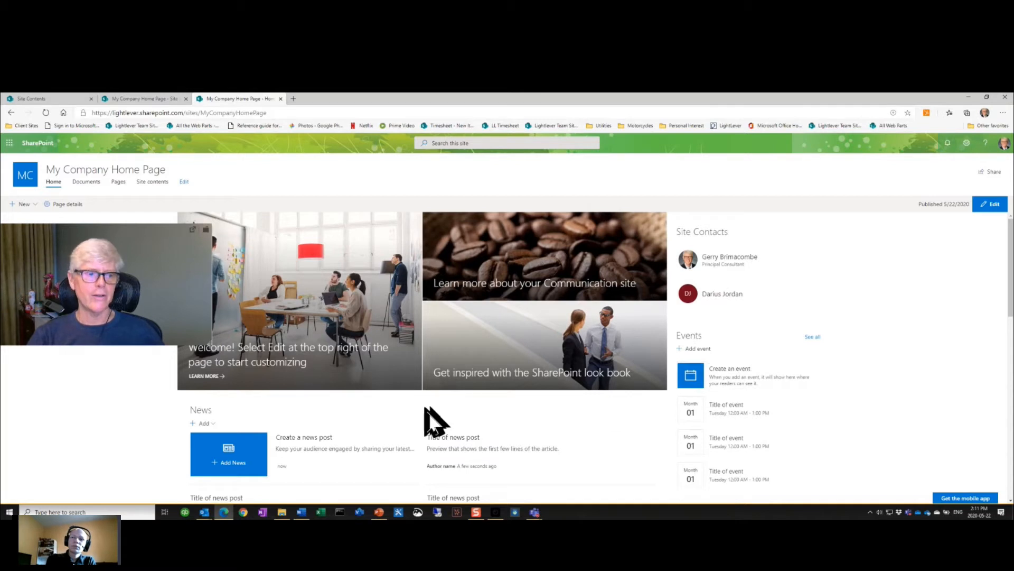
Post a news link in the News web part to the article about a 10-year-old sending art kits to kids during the pandemic
scroll(448, 408, down, 1)
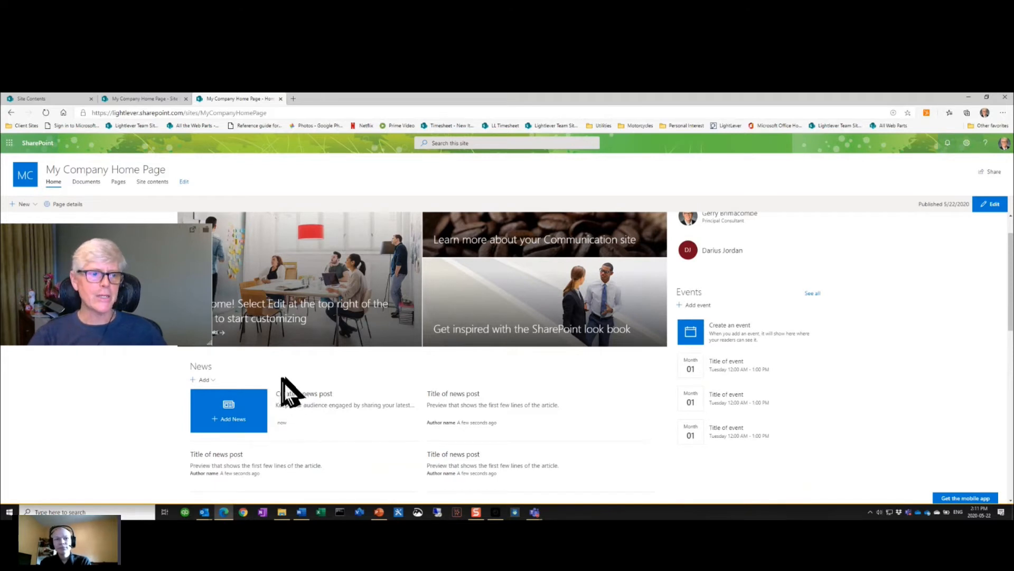
click(214, 380)
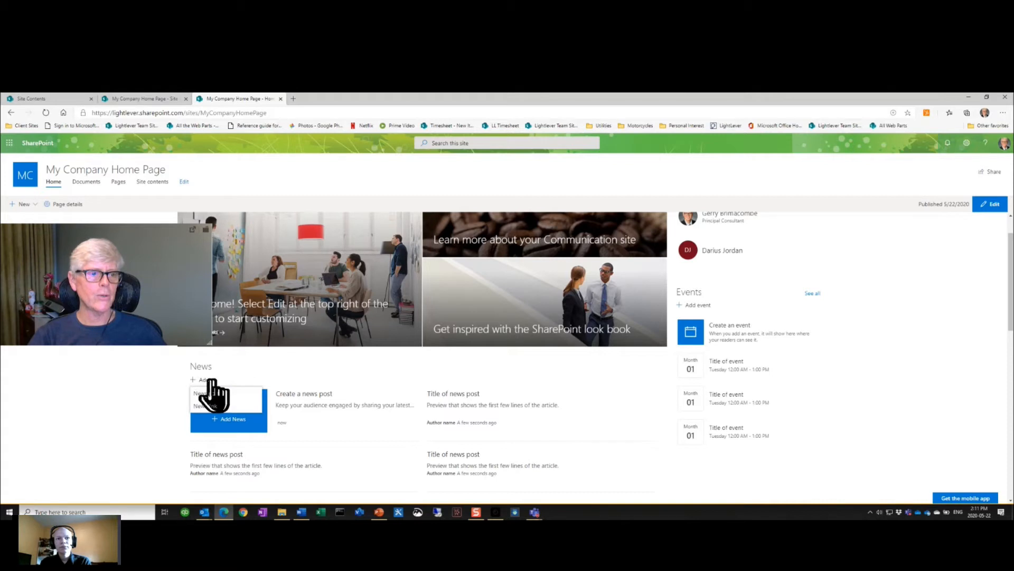
click(210, 411)
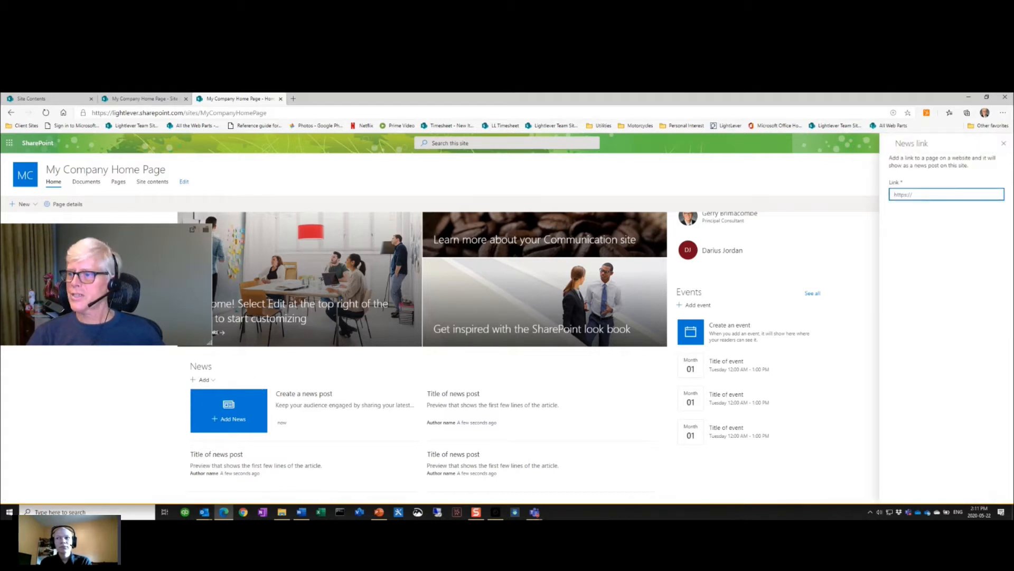
key(alt+Tab)
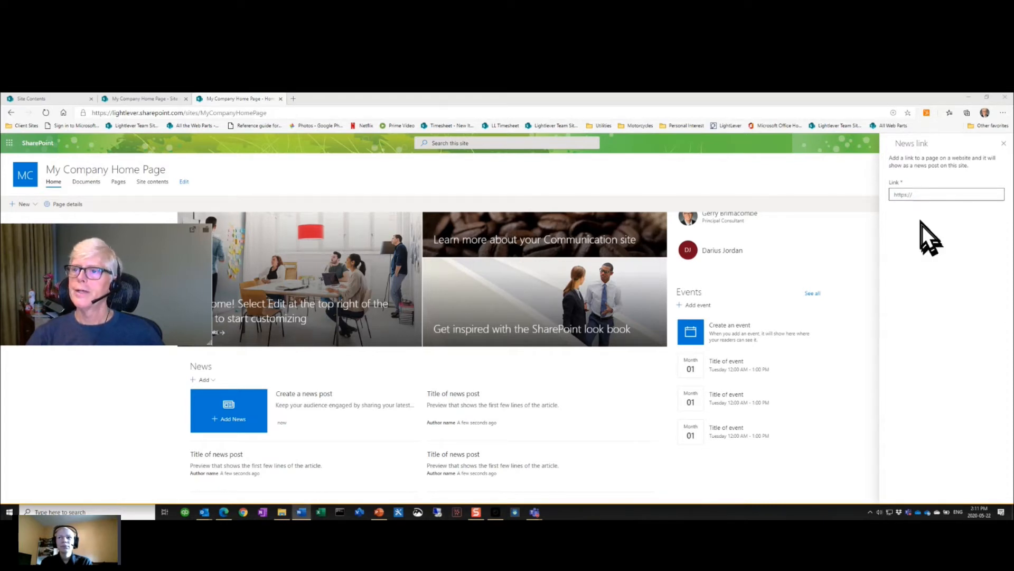
click(914, 195)
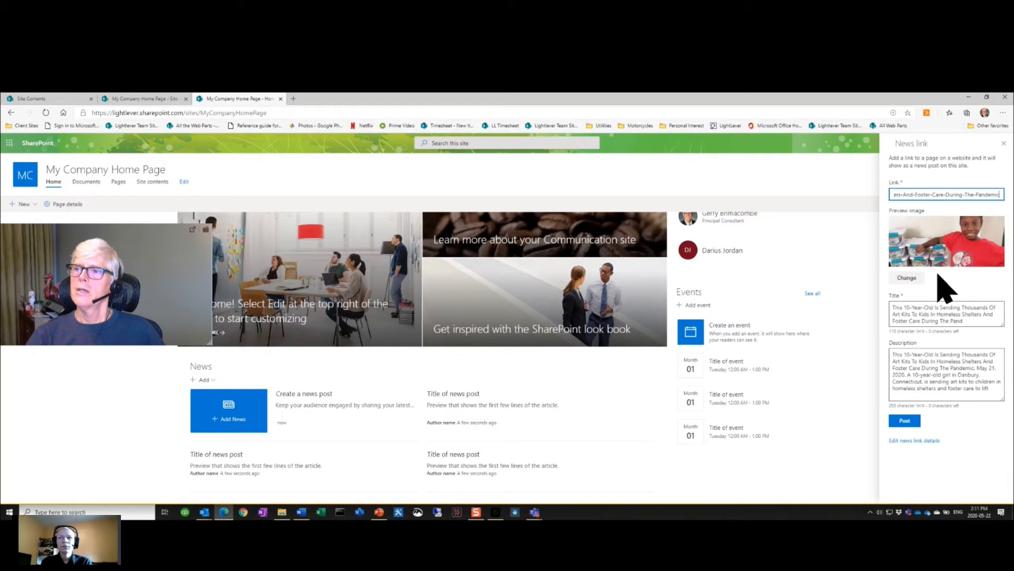
click(905, 421)
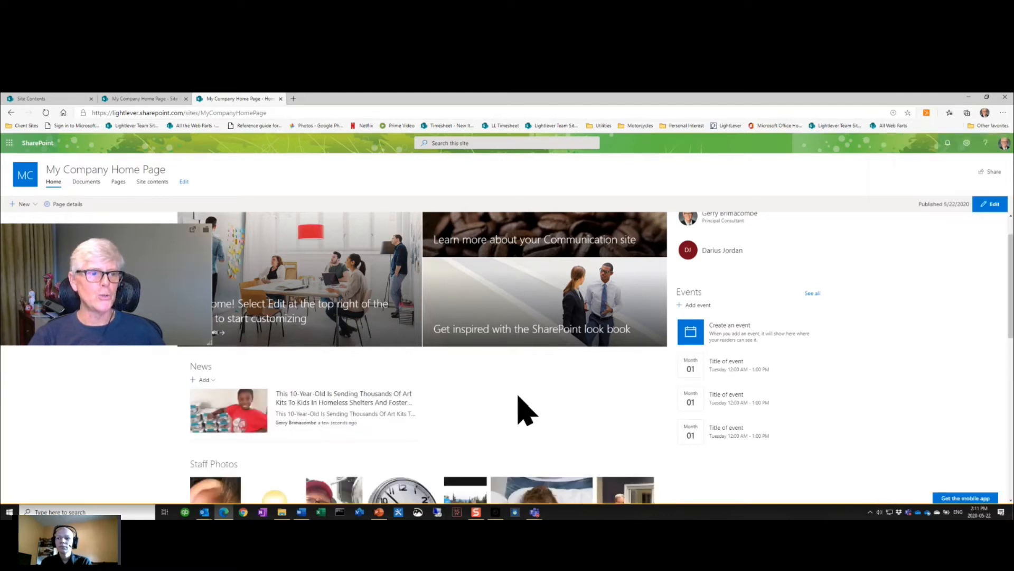
click(214, 381)
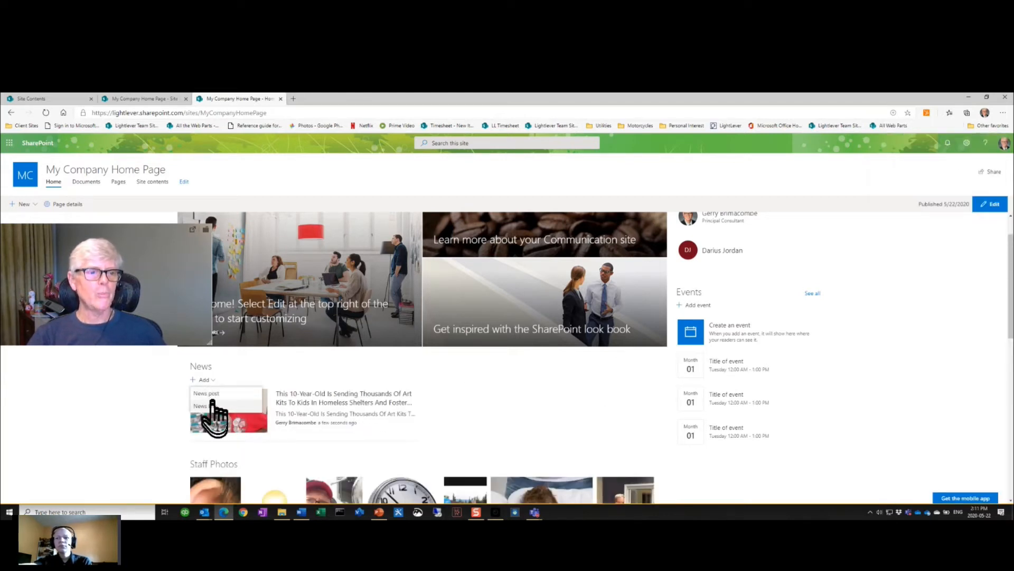
click(212, 406)
text(https://www.today.com/news/good-news)
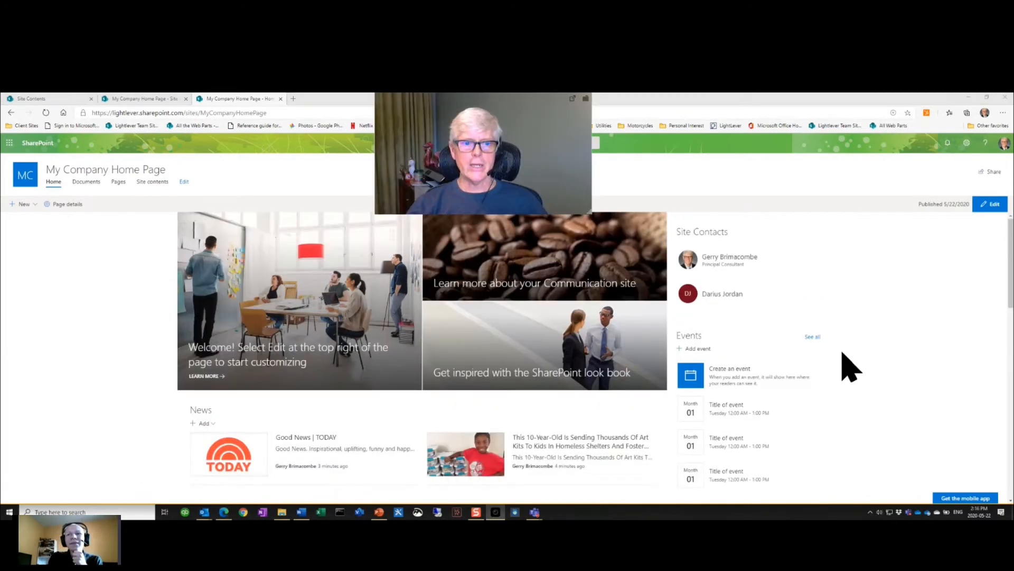
Replace the Events web part in the vertical section with the Staff Photos gallery, republish the page and review its layout
scroll(849, 365, down, 5)
scroll(849, 364, up, 10)
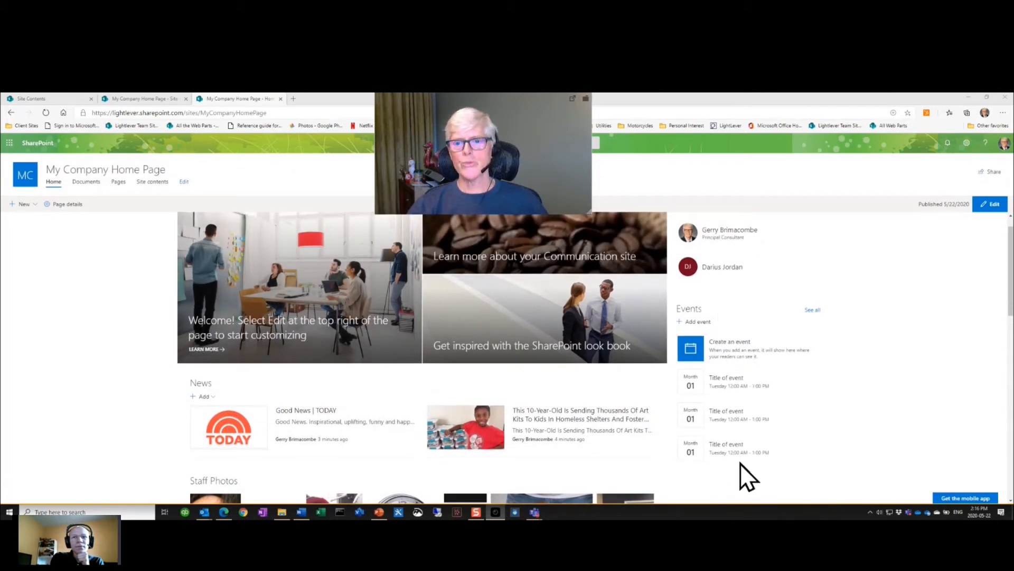
click(988, 205)
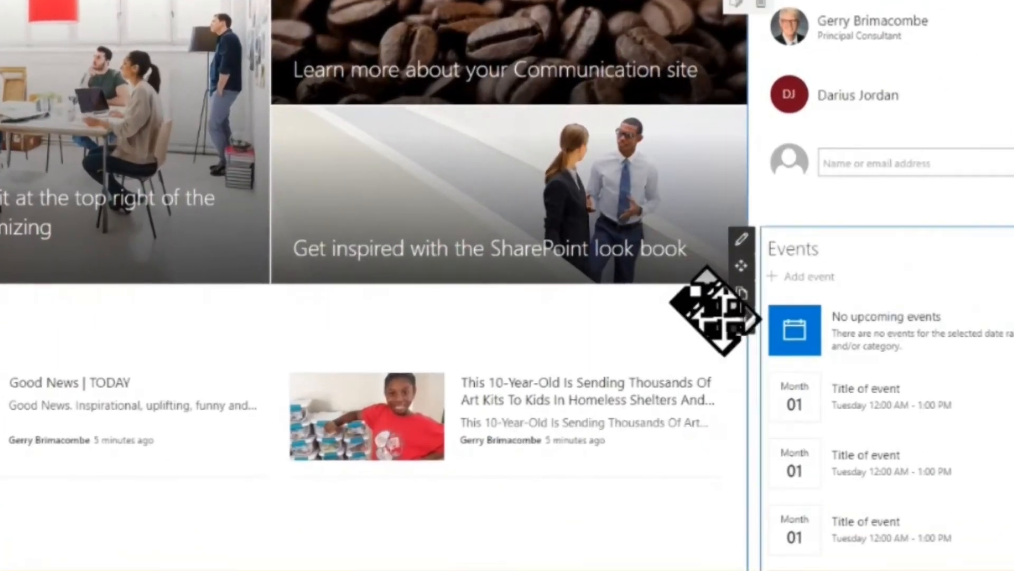
click(742, 318)
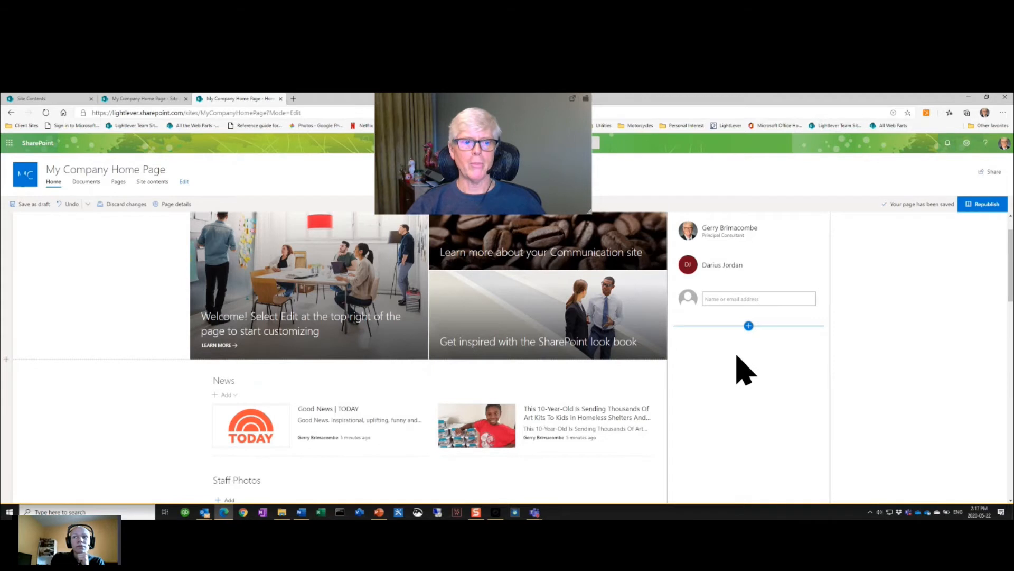
scroll(746, 370, down, 2)
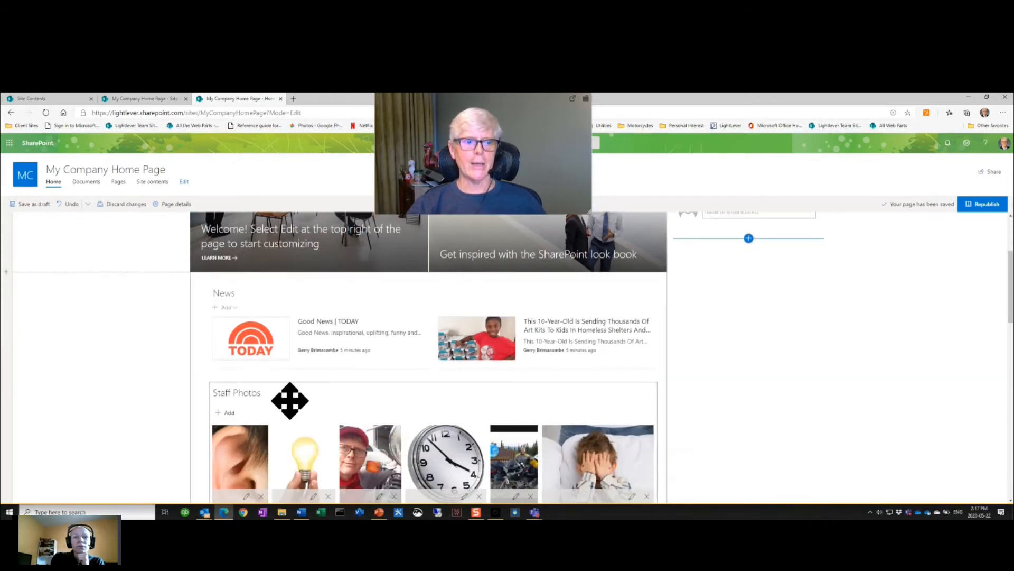
drag(290, 399, 798, 426)
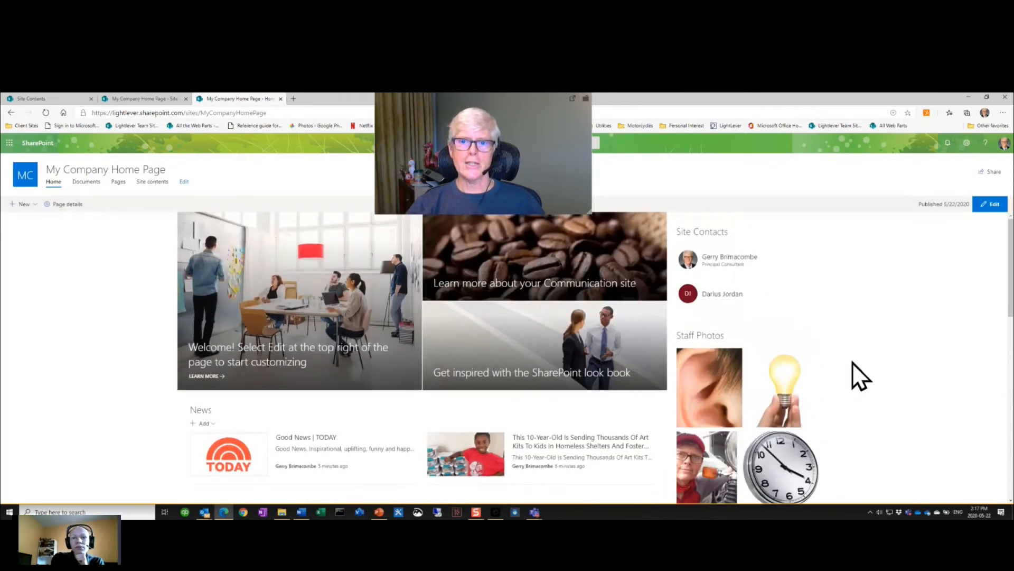
scroll(852, 362, down, 10)
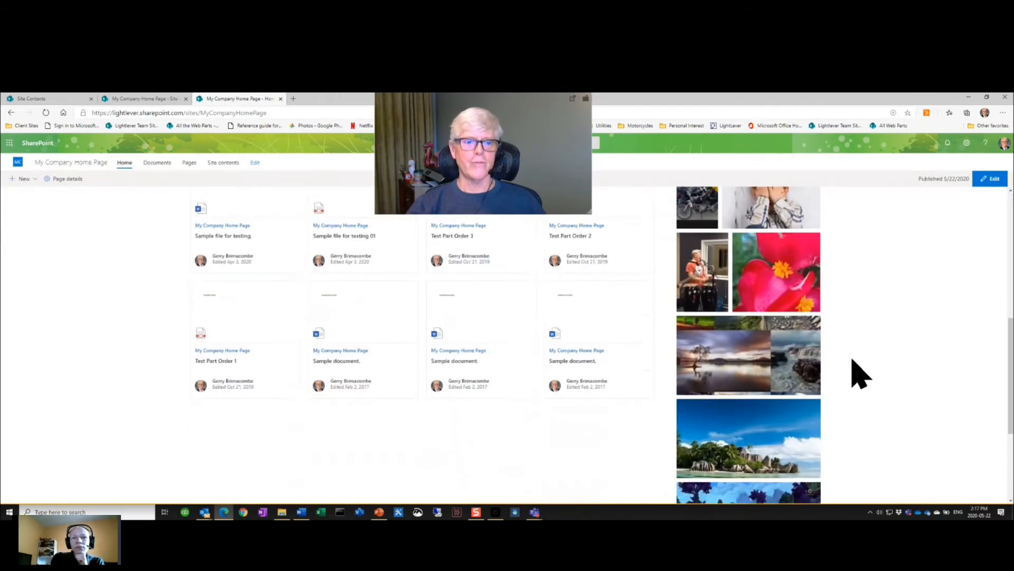
scroll(852, 359, down, 2)
scroll(870, 395, up, 6)
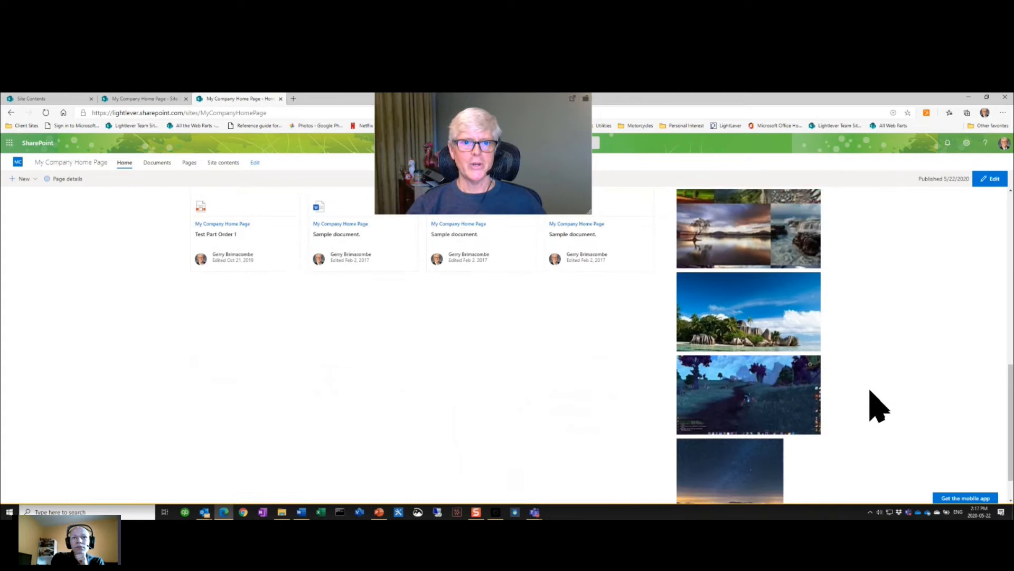
scroll(877, 404, up, 4)
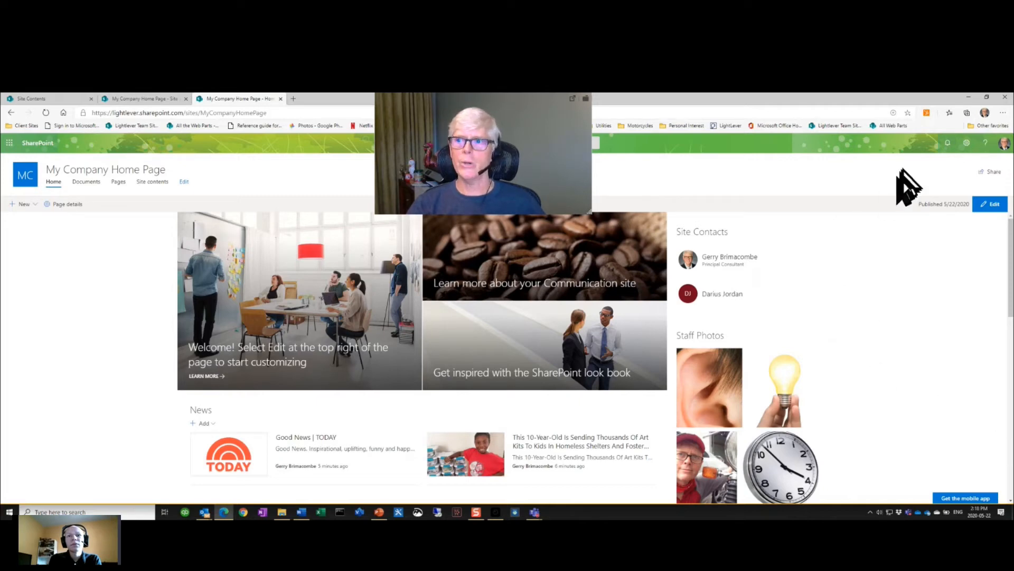
Apply the Purple SharePoint theme to the site through the Change the look settings
click(967, 144)
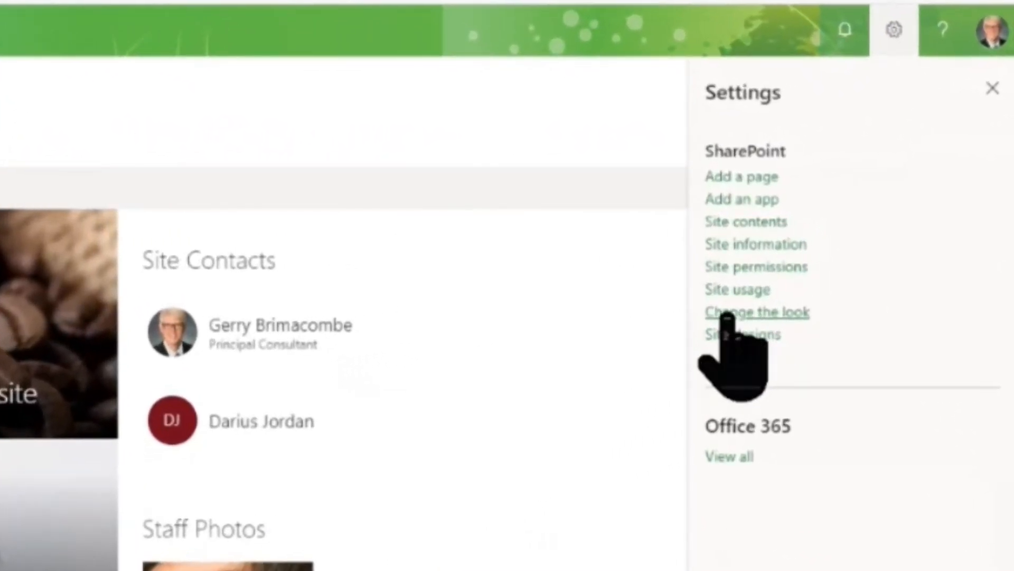
click(727, 313)
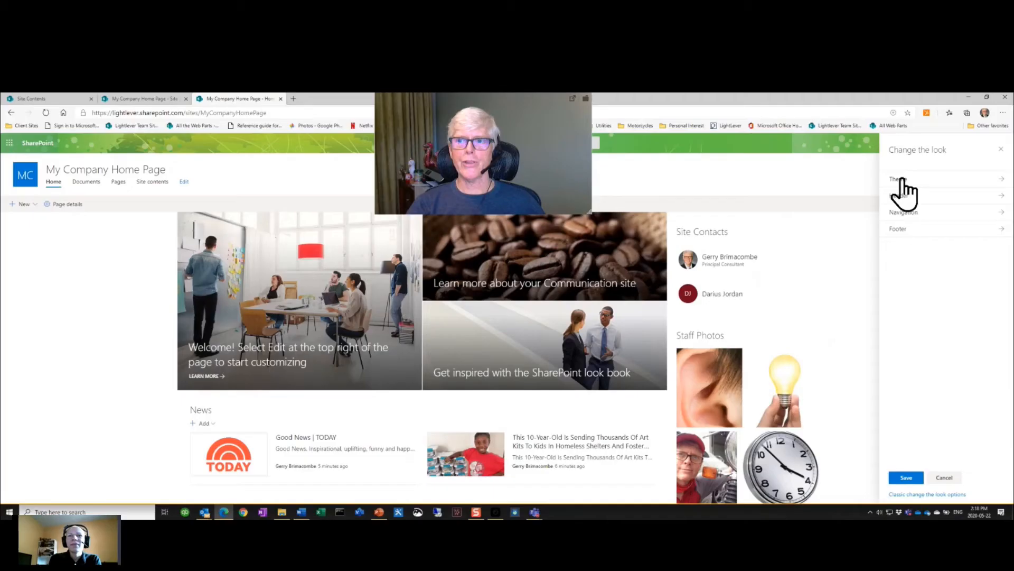
click(728, 125)
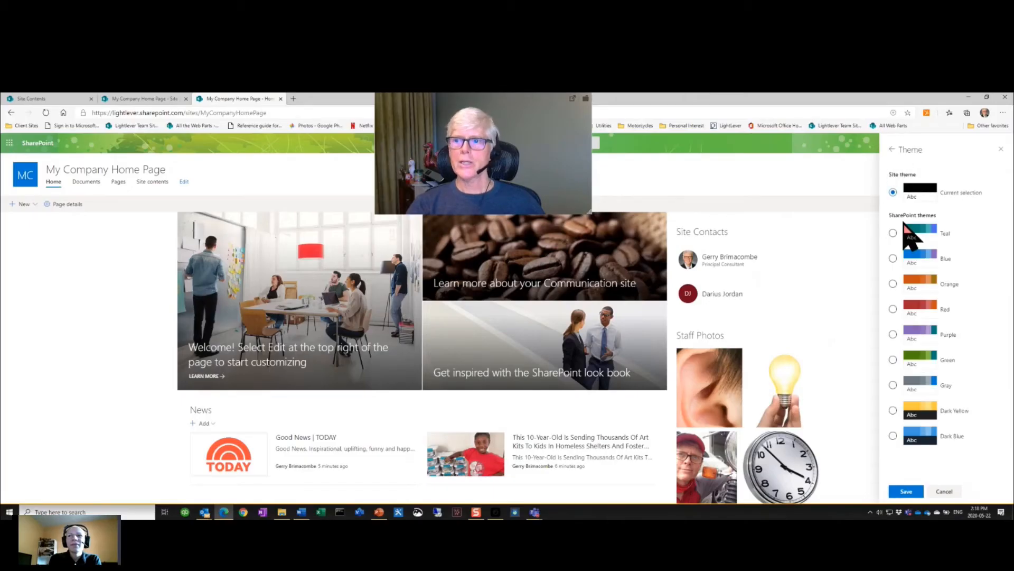
click(892, 335)
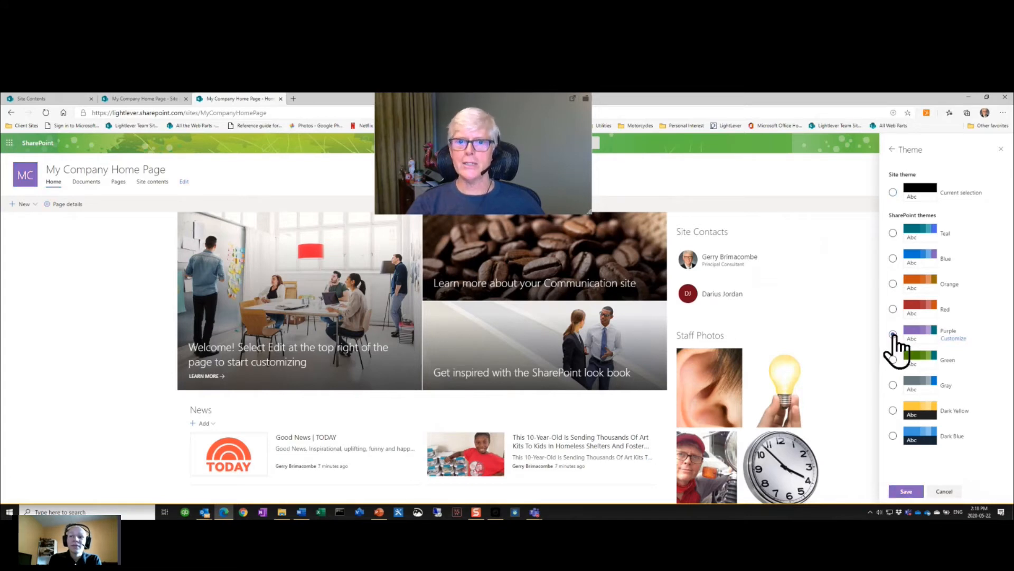
click(619, 322)
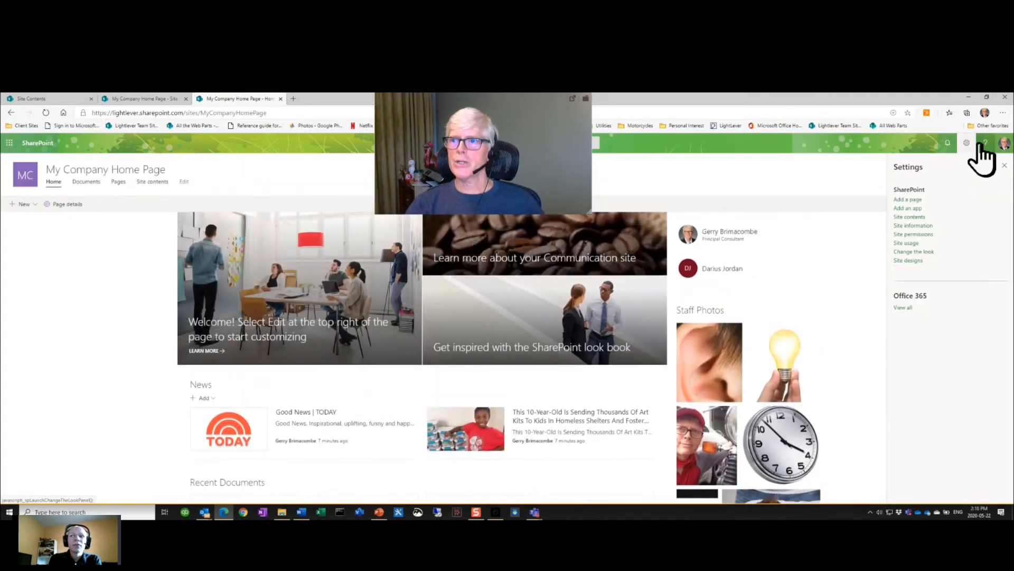
Change the site theme to Dark Blue and save it
click(914, 252)
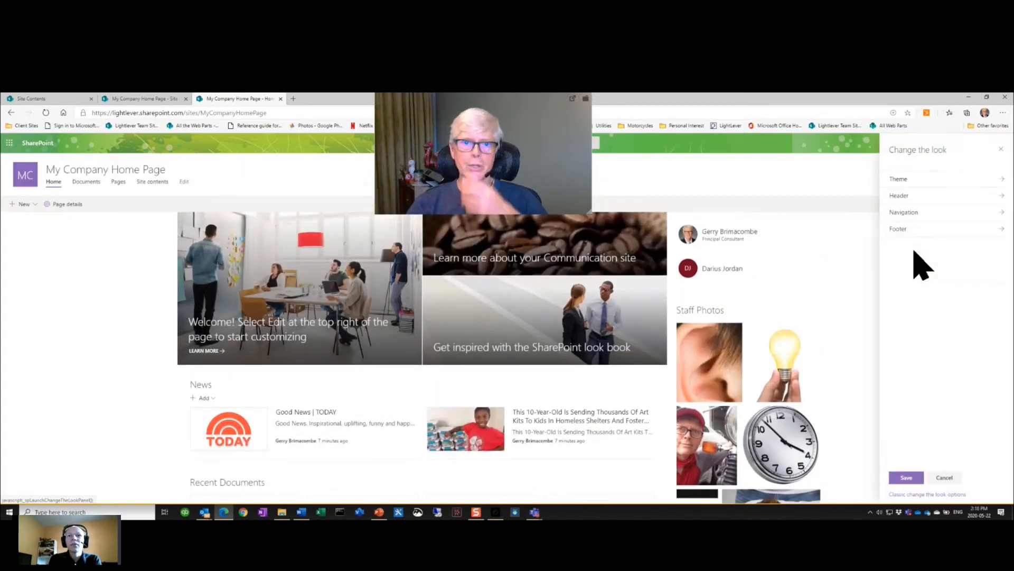
click(899, 181)
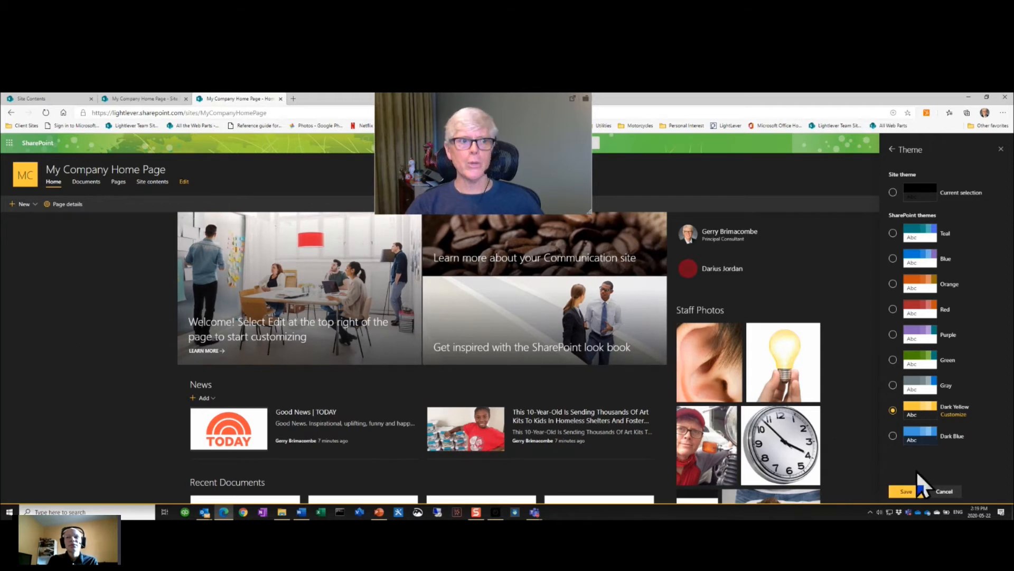
click(894, 438)
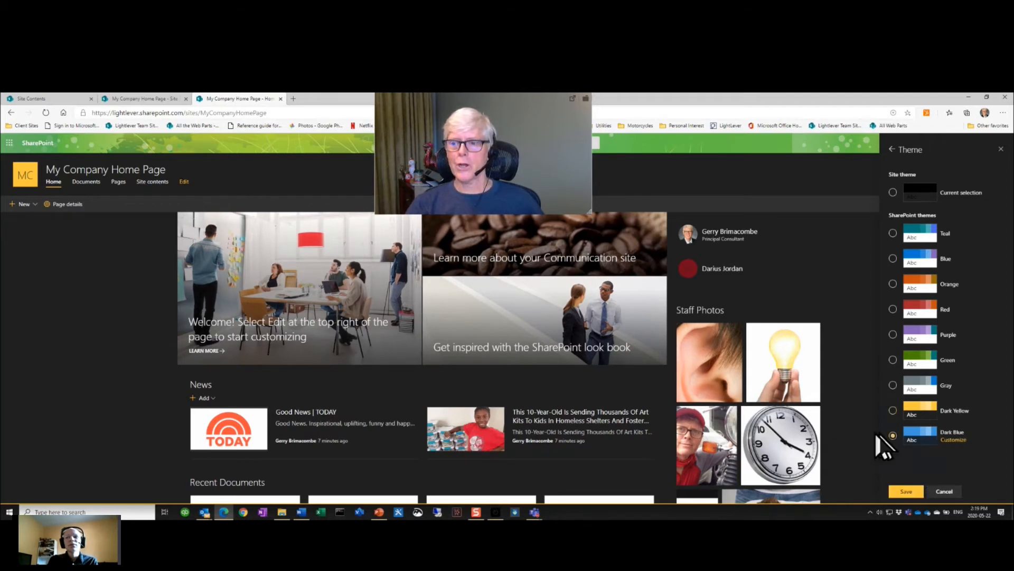
click(907, 493)
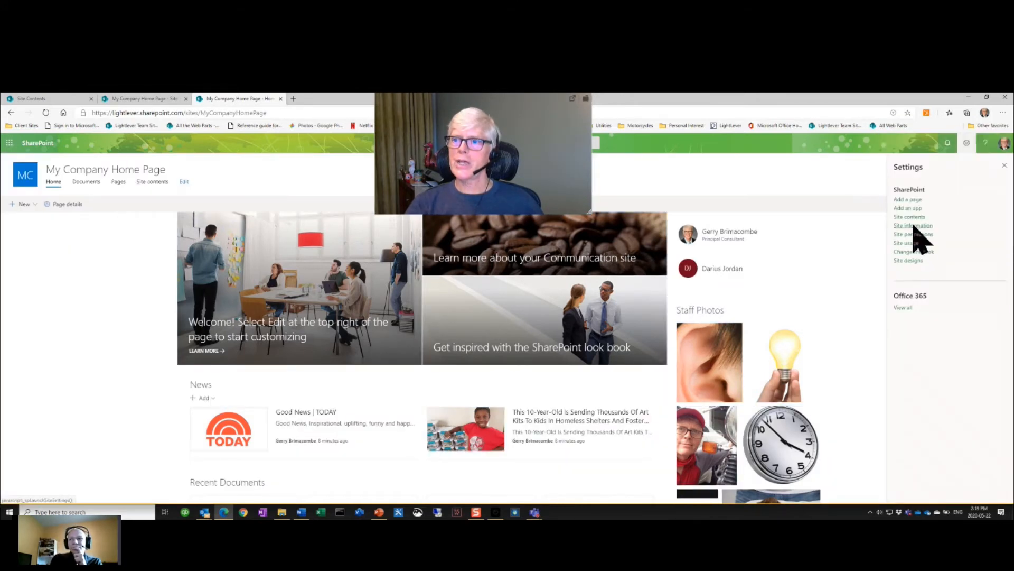
Replace the site logo with LL_logo_600px_RGB_yellow from the TEMP\SAMPLE-Data\Pictures folder and save the site information
click(914, 226)
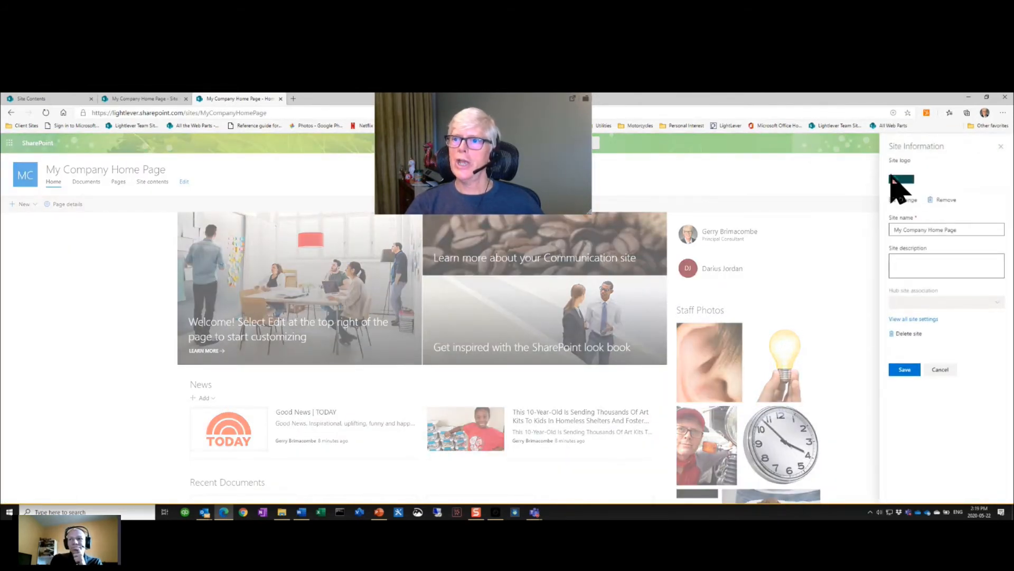
click(905, 199)
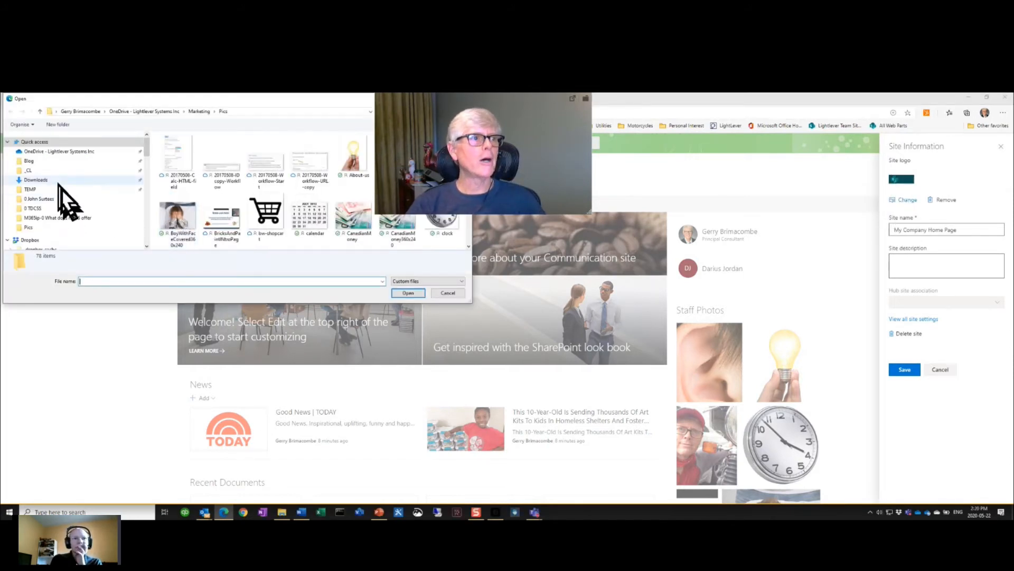
click(30, 190)
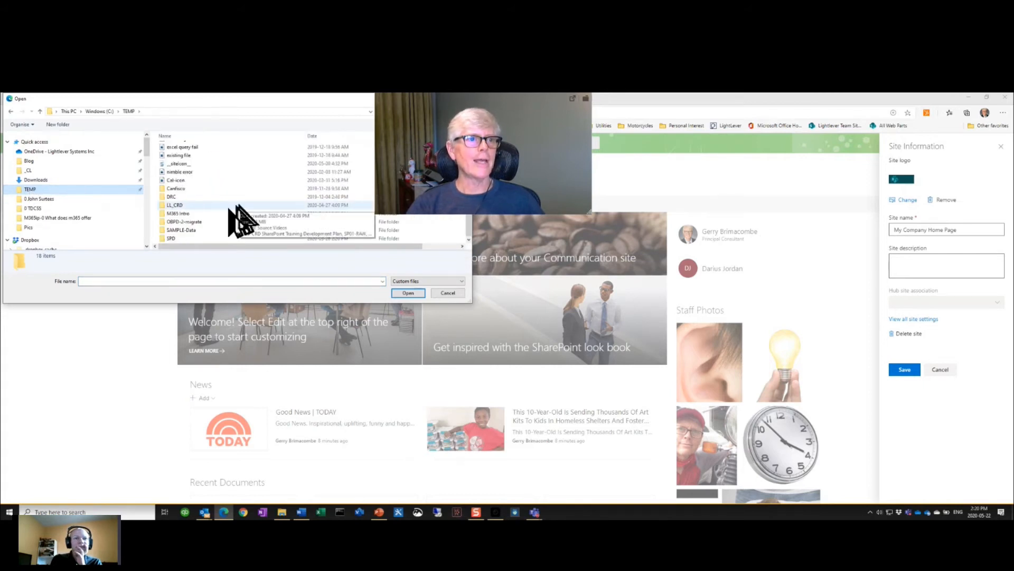
scroll(240, 206, down, 2)
double_click(182, 230)
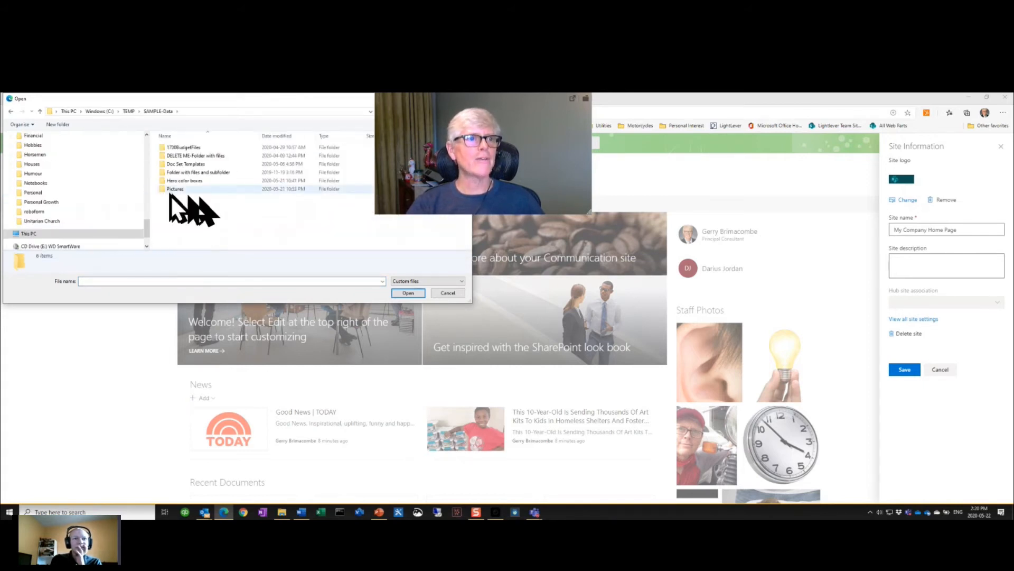
double_click(174, 188)
click(306, 209)
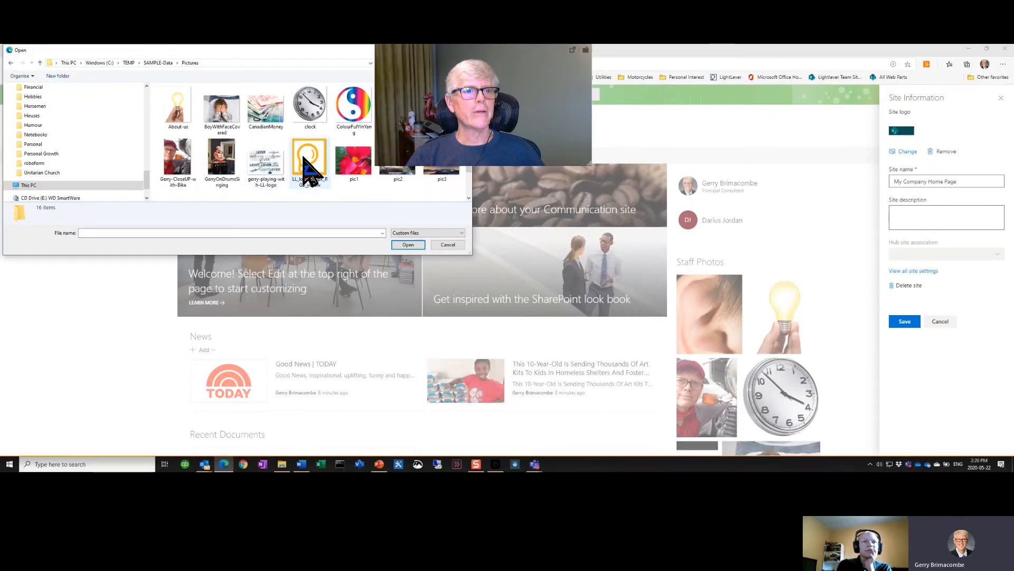
click(405, 244)
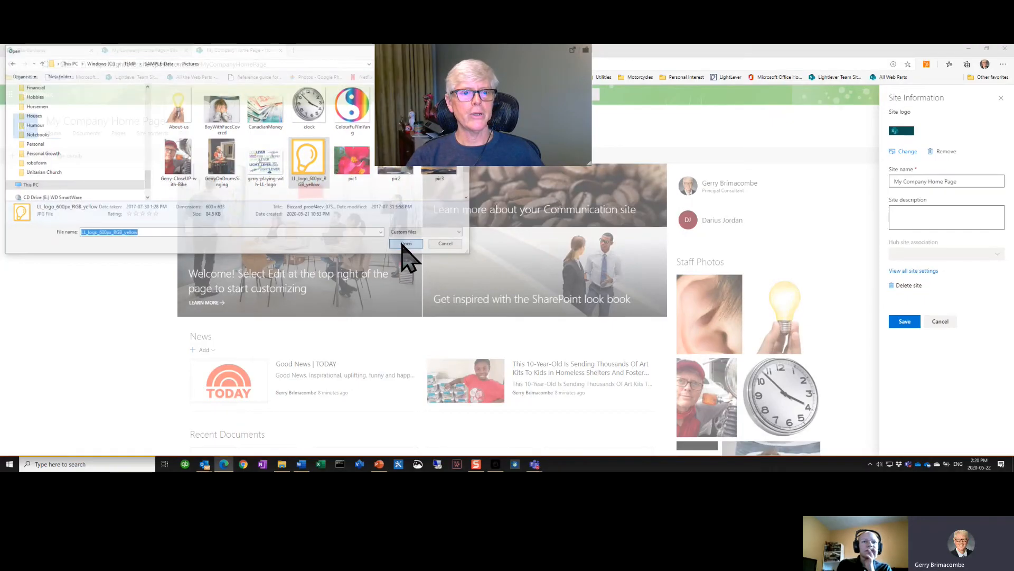
click(907, 321)
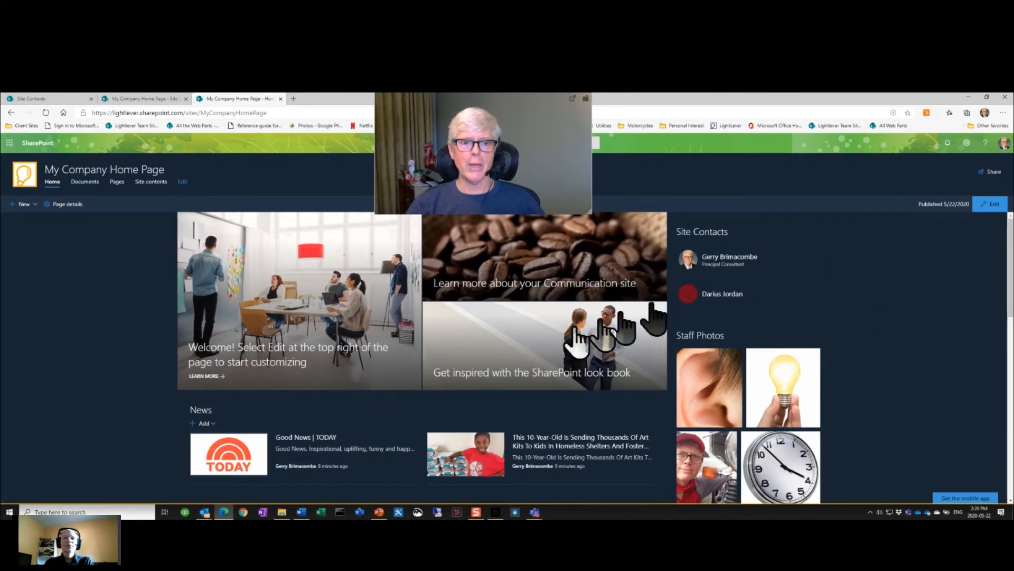
Put the page into edit mode and set the background of the section holding News and Recent Documents to Neutral
click(991, 205)
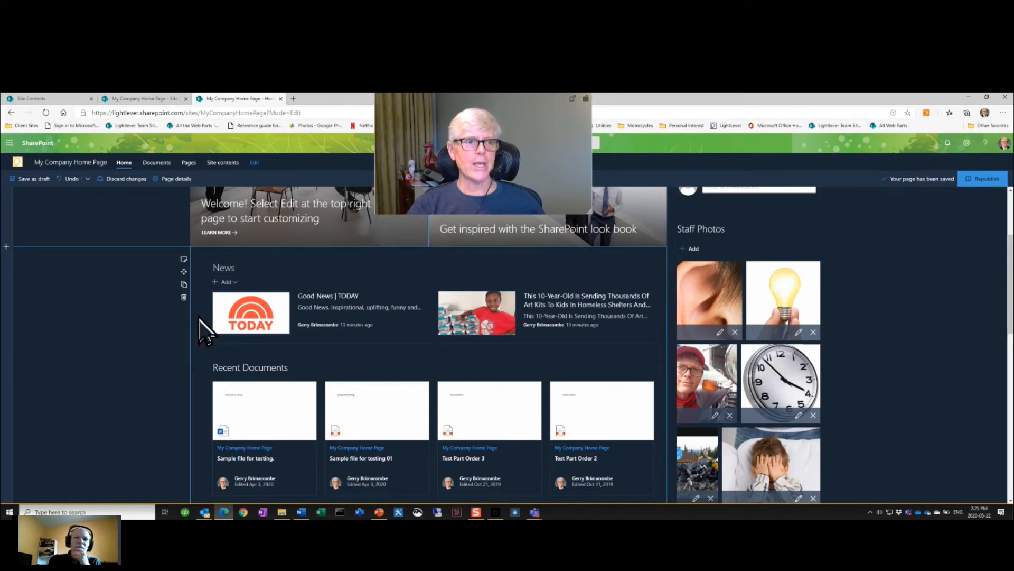
click(182, 259)
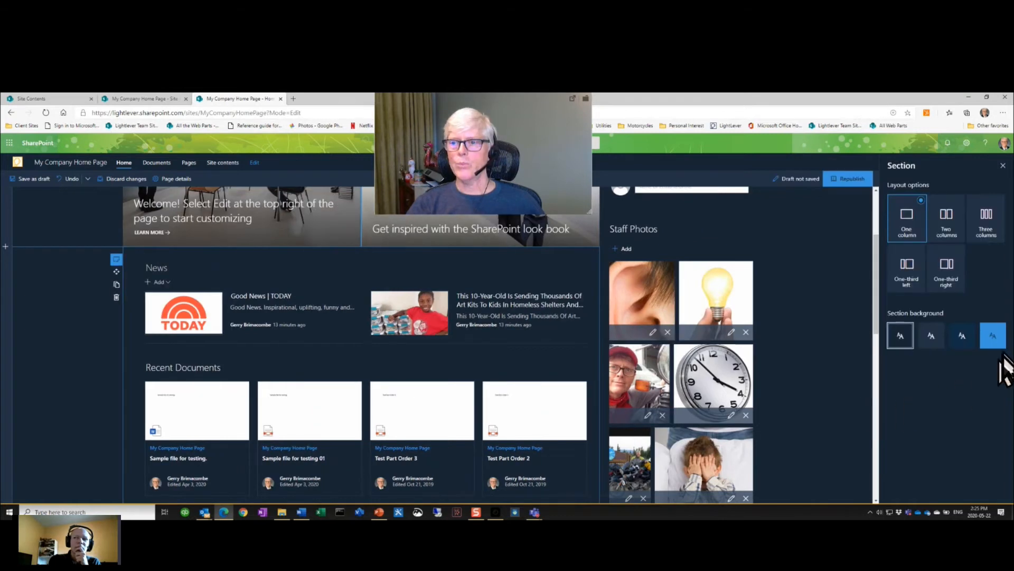
click(930, 337)
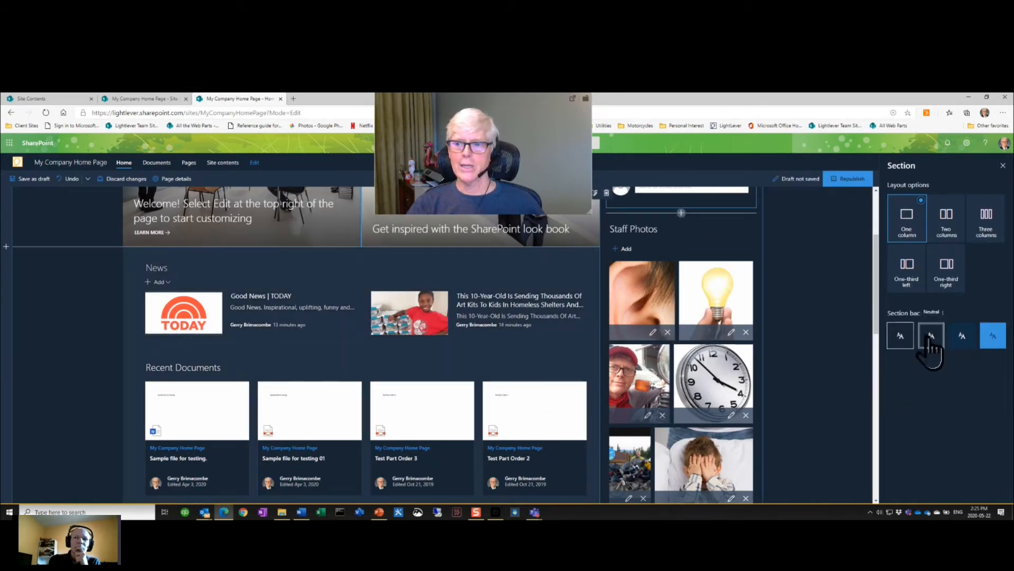
Preview the Soft background on the News and Recent Documents section, apply the bright blue background instead, and republish the page
click(959, 338)
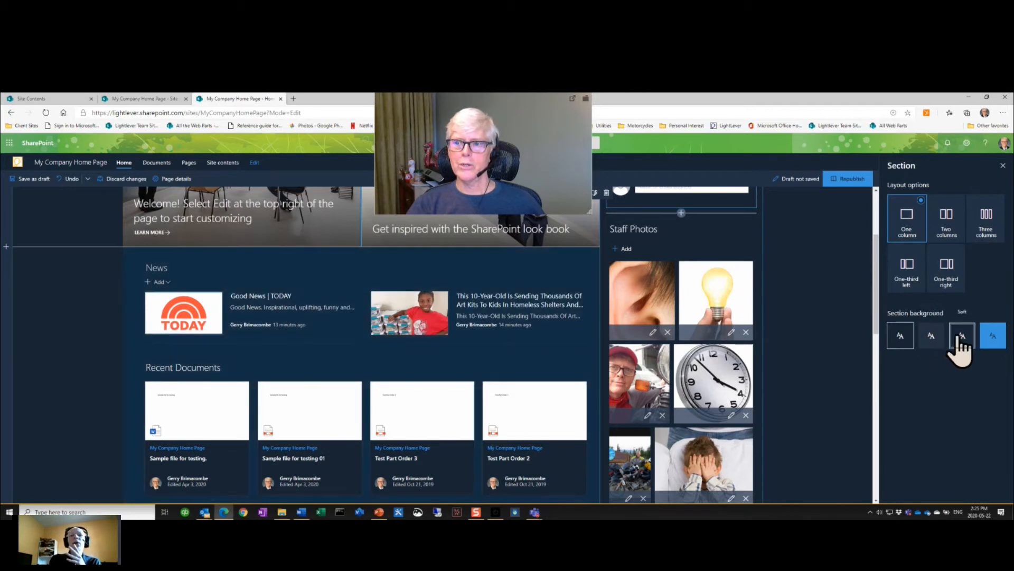
click(993, 337)
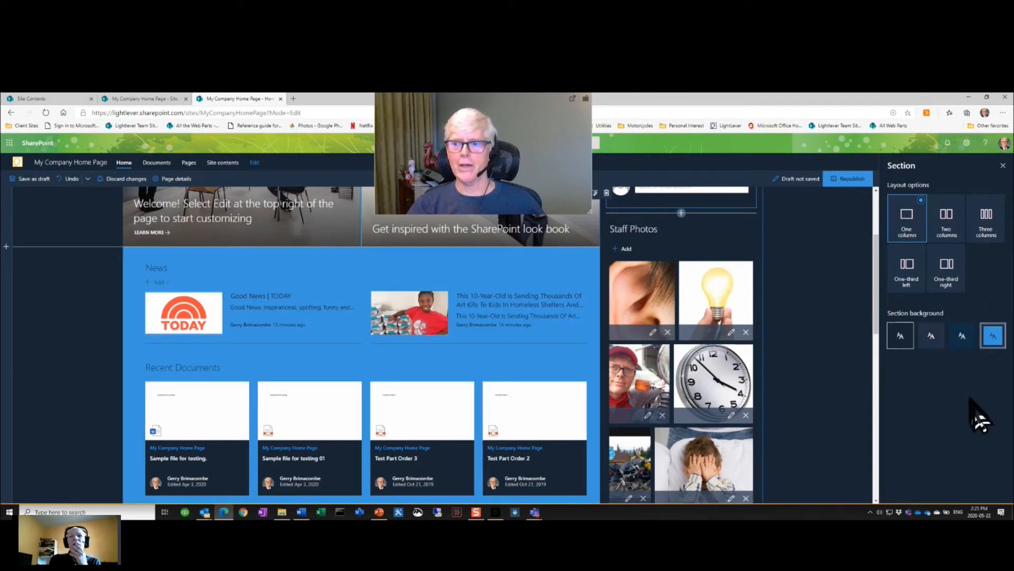
click(856, 180)
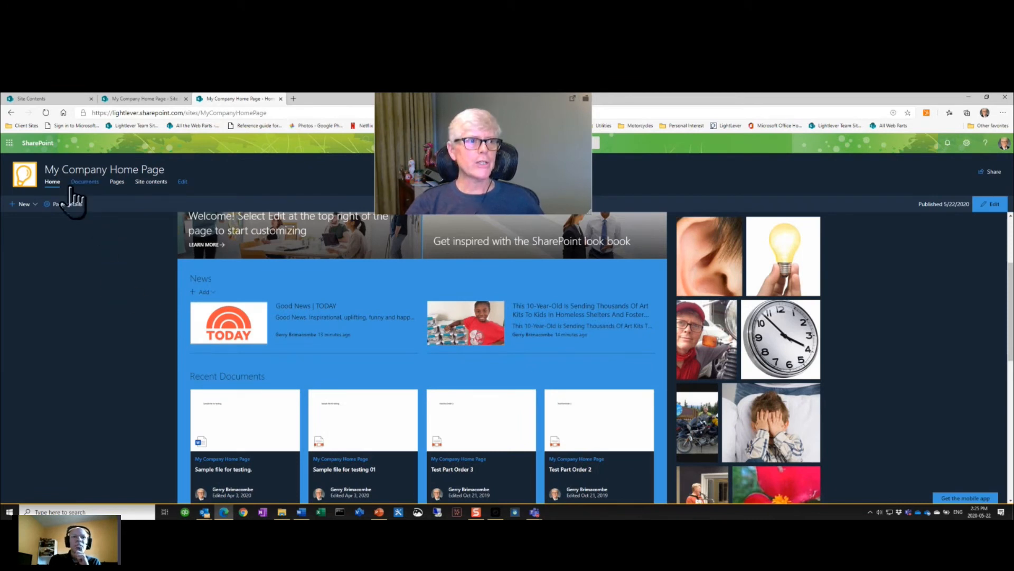
Open the site navigation for editing and remove the Pages link
click(182, 182)
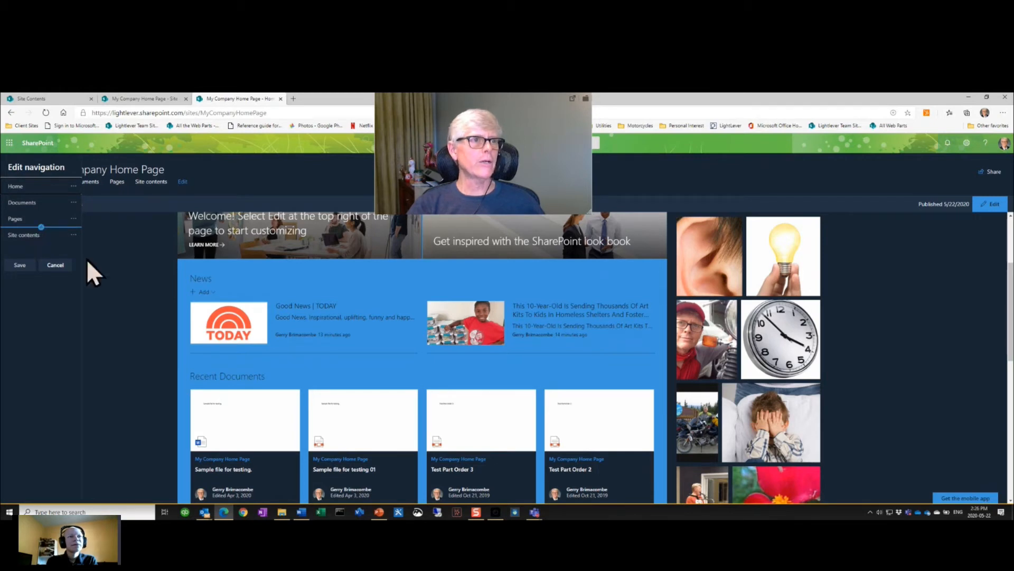
click(74, 219)
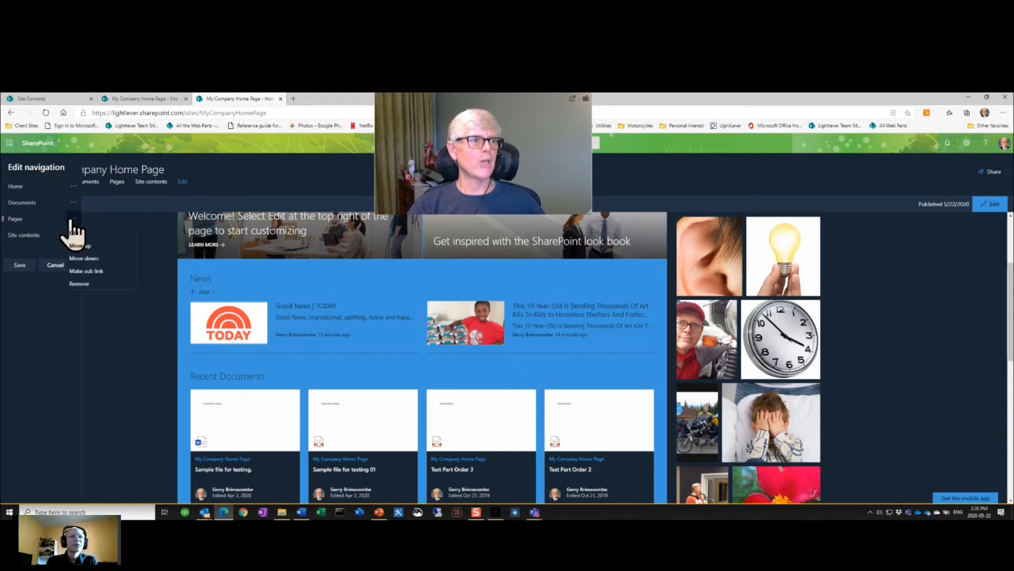
click(75, 283)
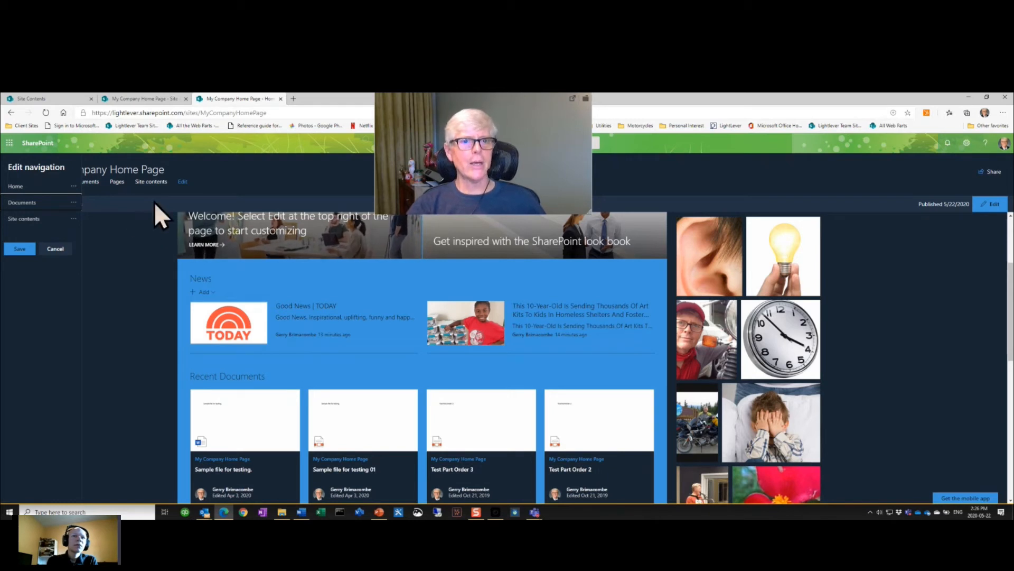
Open DELETE ME-Folder with files in the site's Documents library and copy the folder's web address
click(144, 101)
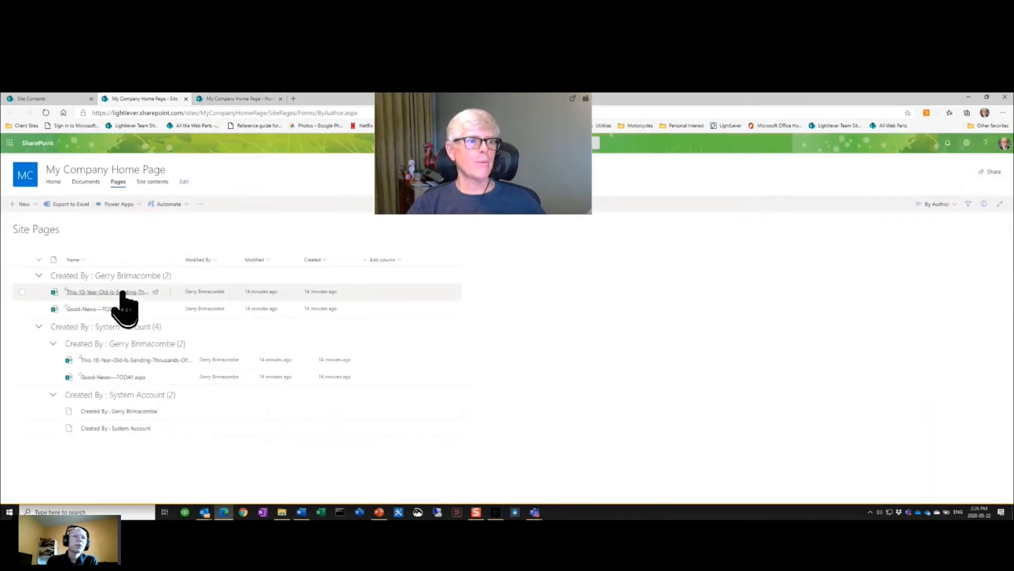
click(84, 182)
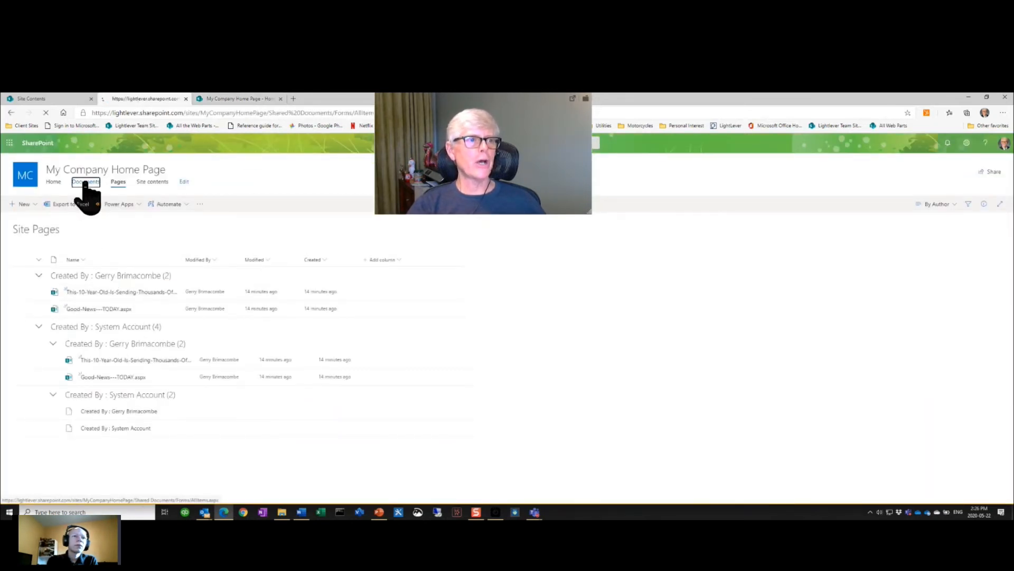
click(86, 274)
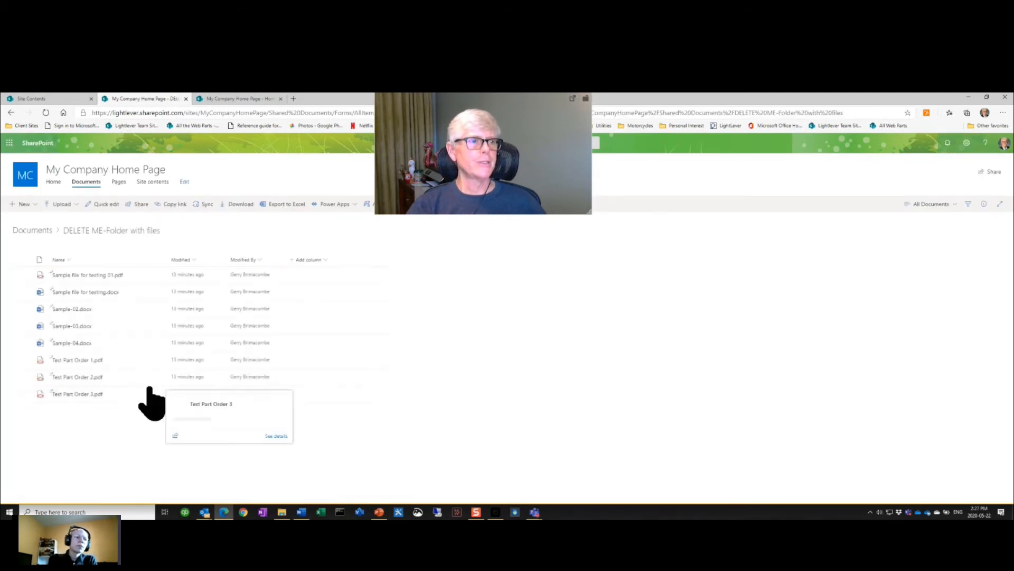
click(267, 114)
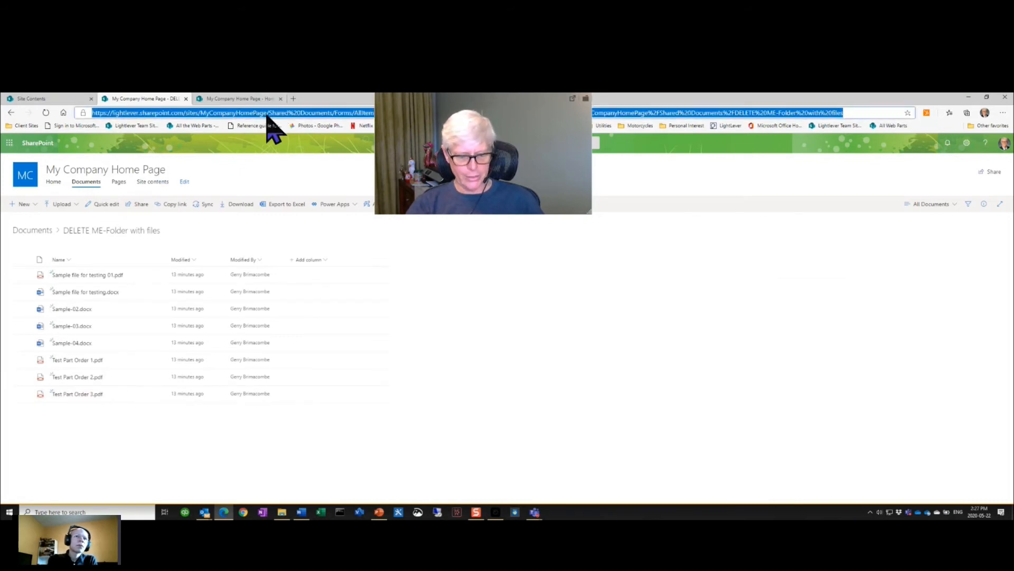
right_click(267, 116)
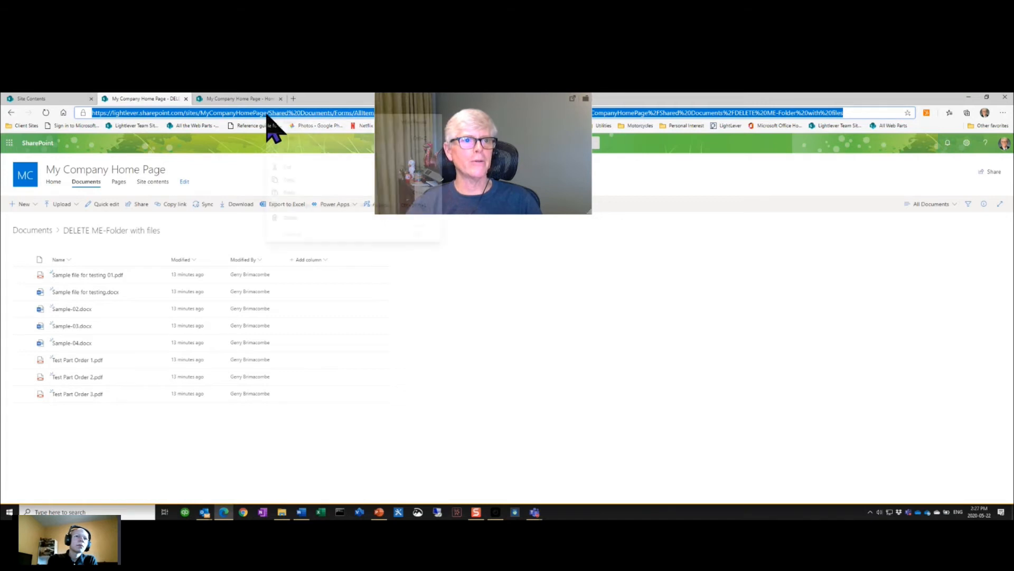
click(278, 180)
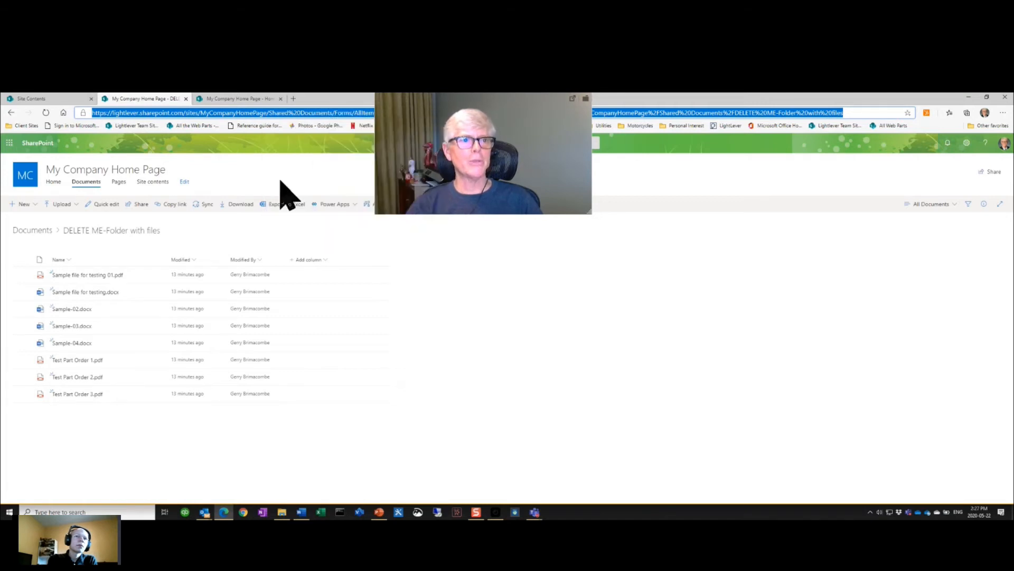
Add a navigation link named Sub folder below Documents, using the copied folder address, and save the navigation
click(239, 98)
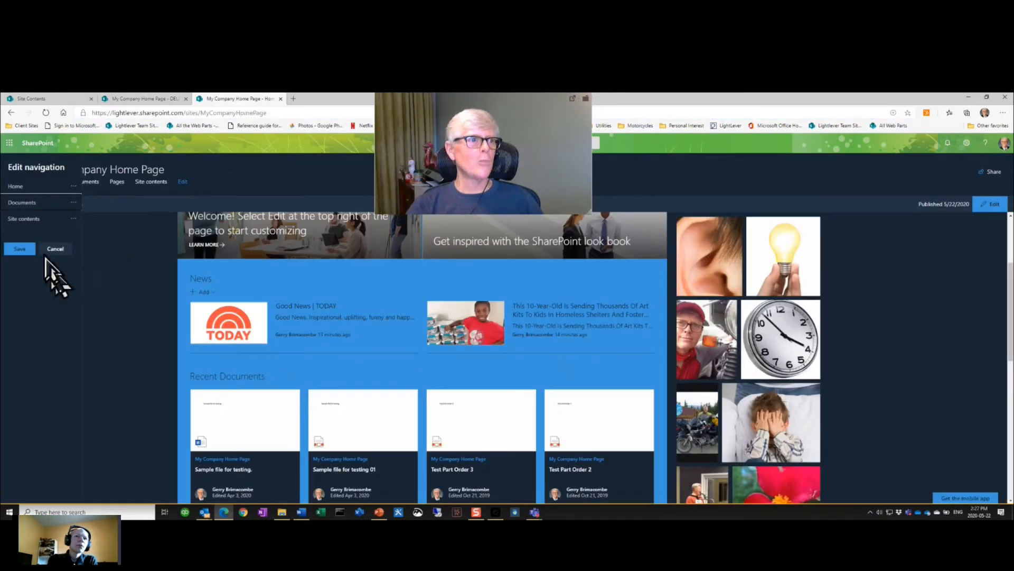
click(41, 211)
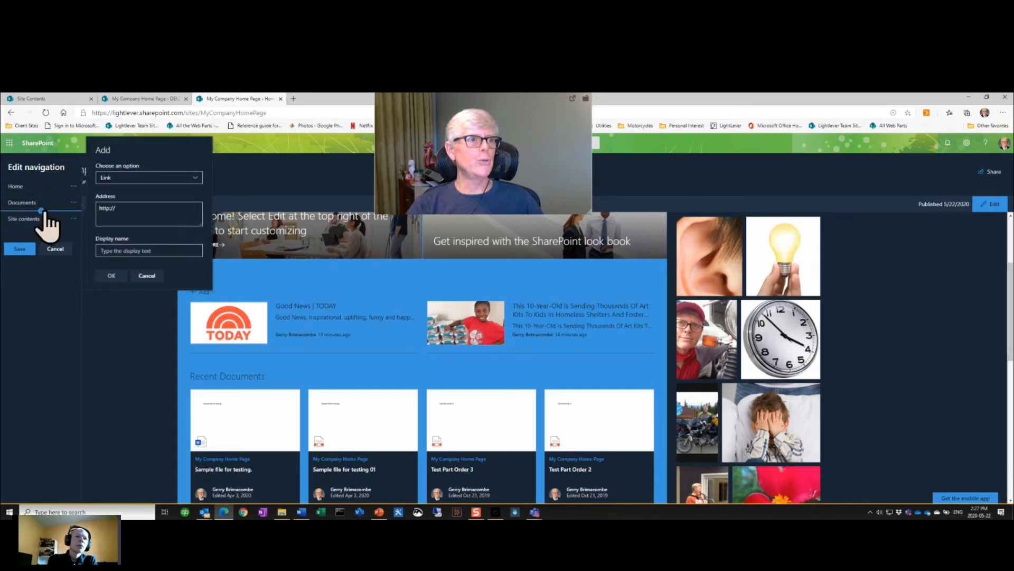
click(119, 180)
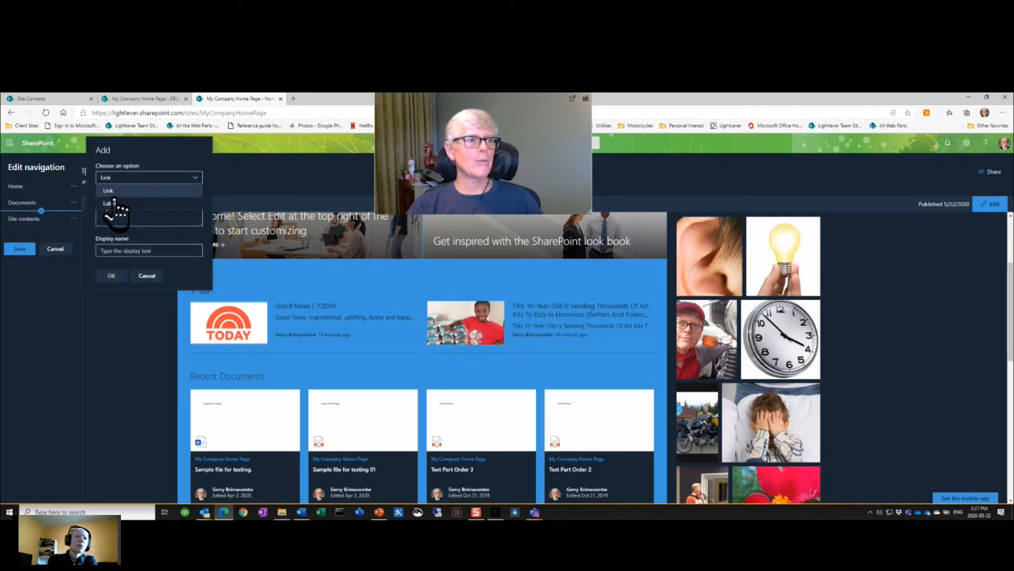
click(123, 216)
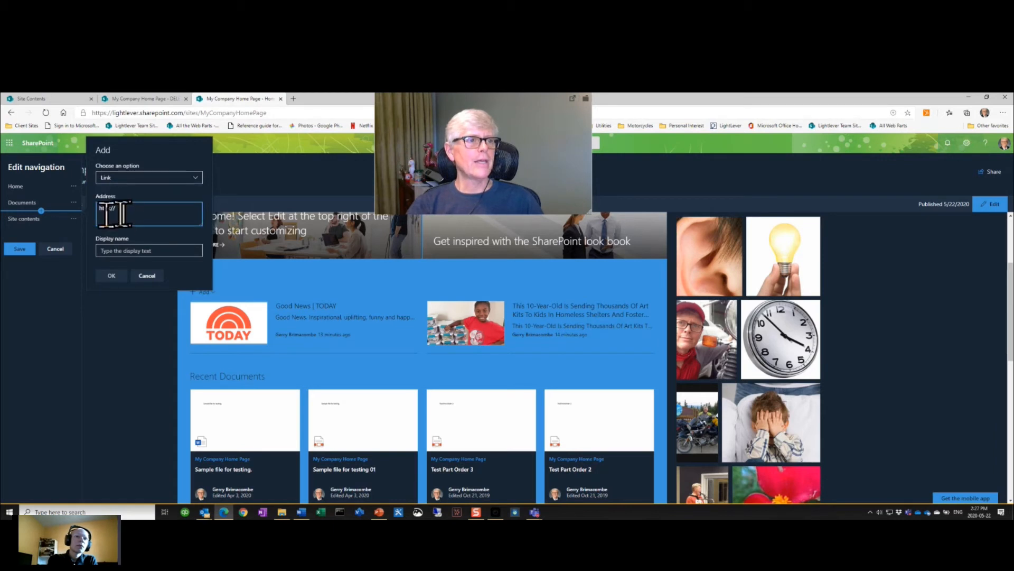
key(ctrl+v)
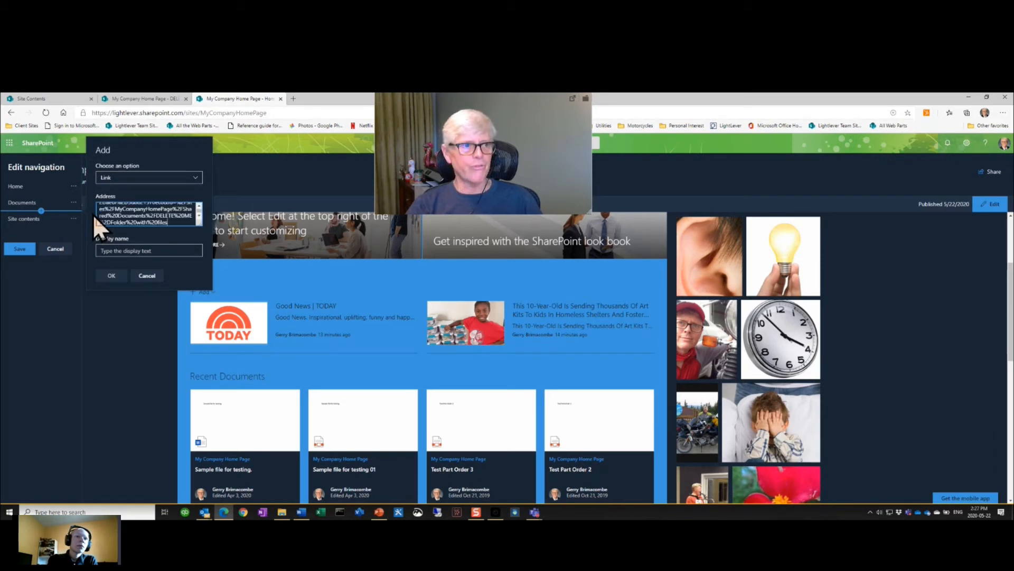
click(131, 250)
text(Su)
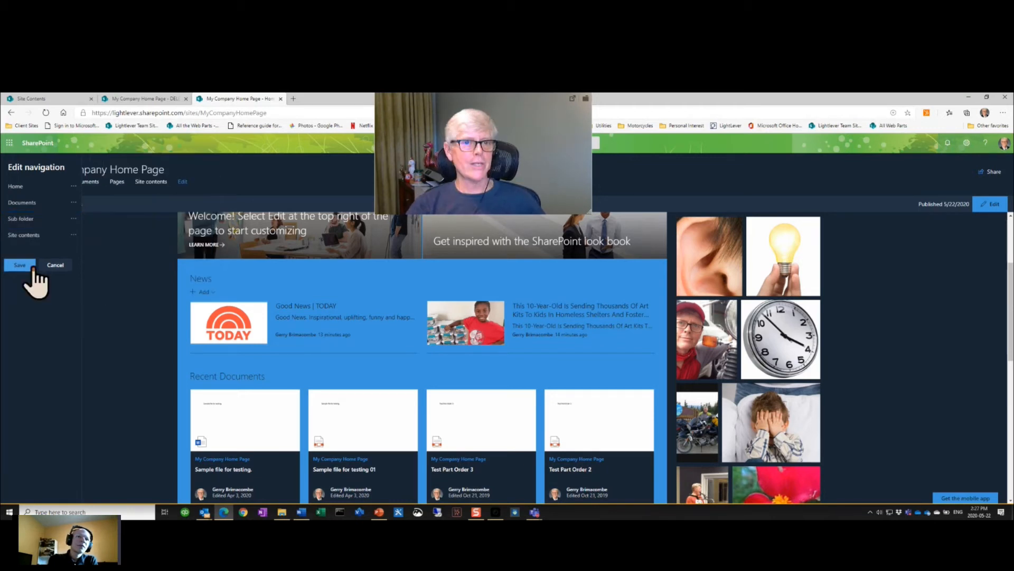
click(28, 267)
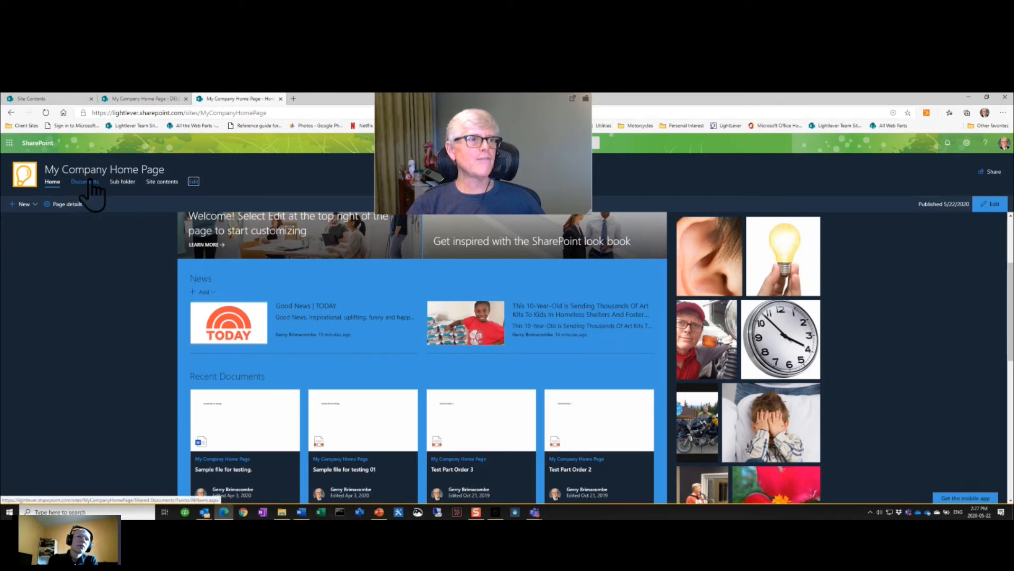
Make Sub folder a sub link of Documents, save the navigation, and display the Documents submenu
click(194, 183)
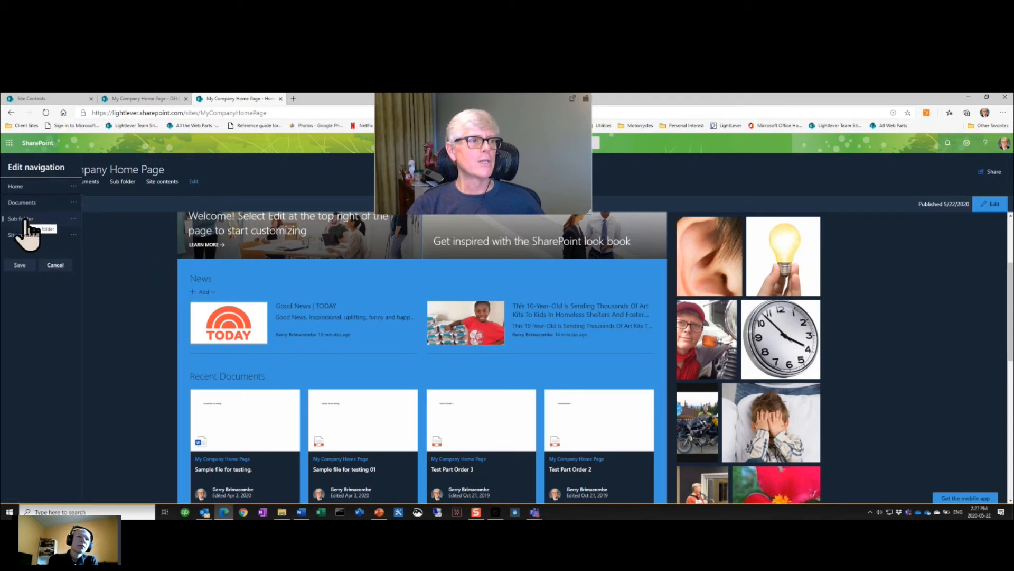
click(73, 218)
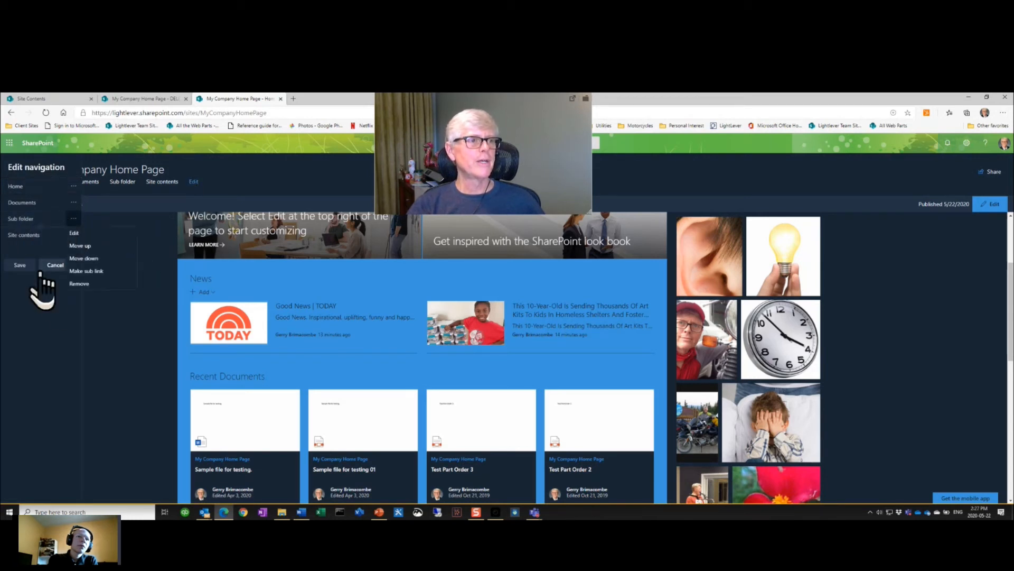
click(99, 271)
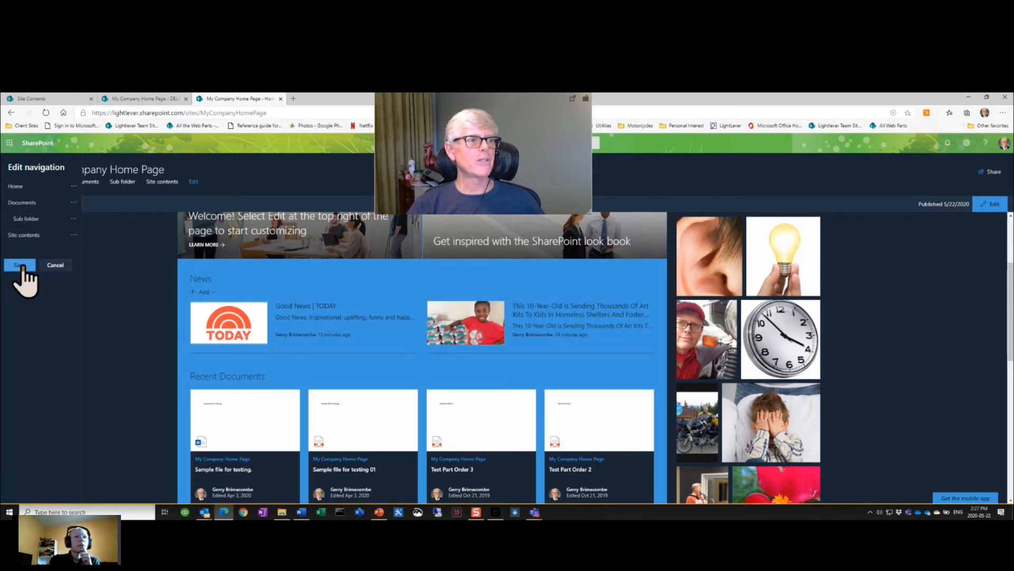
click(21, 266)
mouse_move(104, 186)
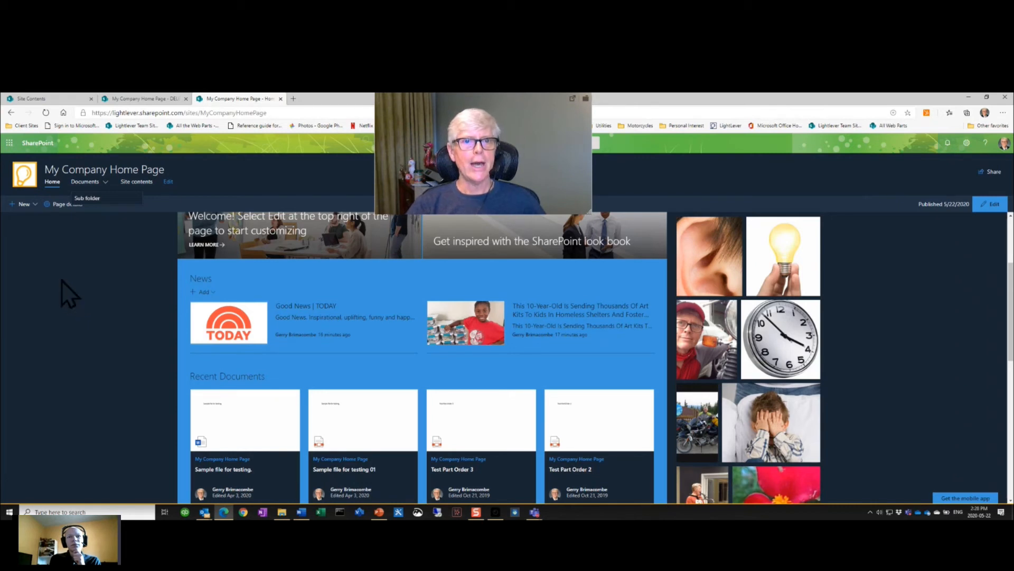
Go to the SharePoint admin center through the Microsoft 365 admin center and open the list of active sites
click(10, 143)
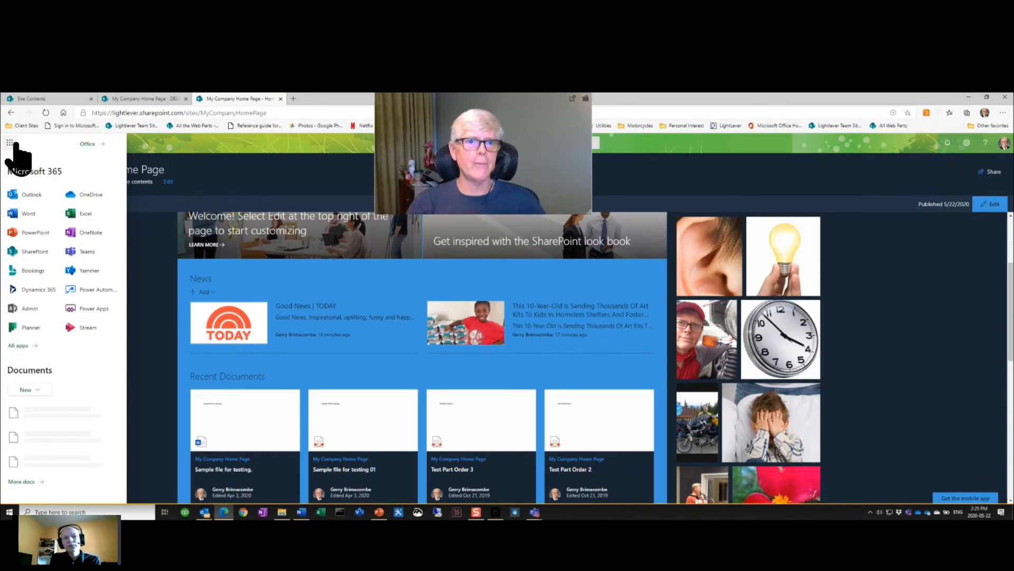
click(30, 309)
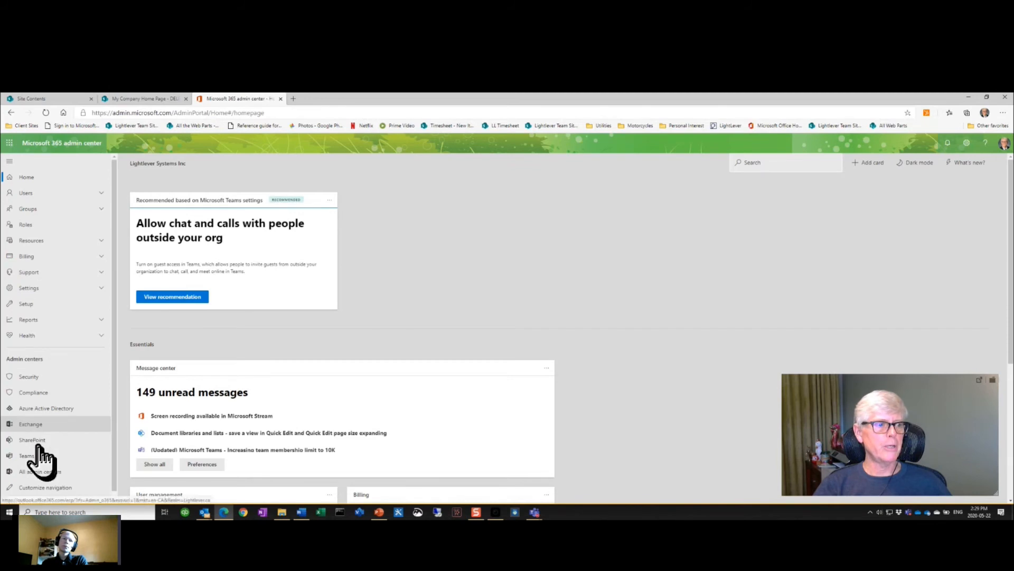
click(33, 440)
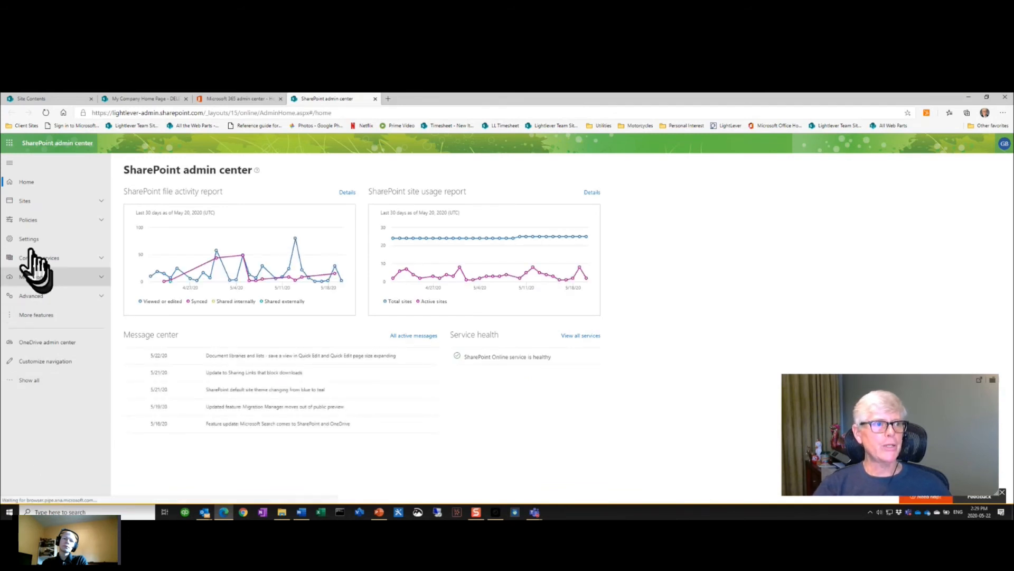
click(24, 202)
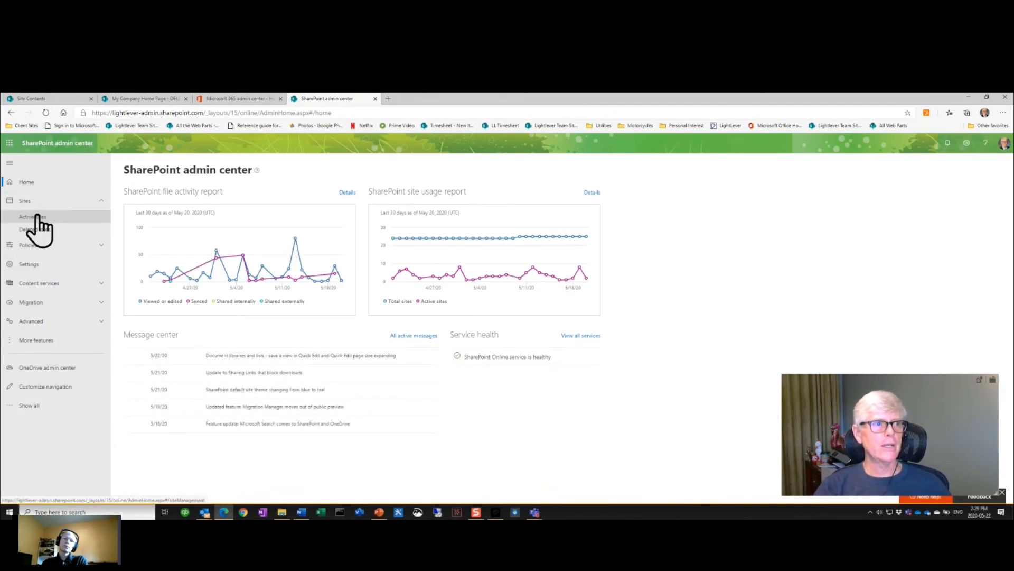
click(36, 216)
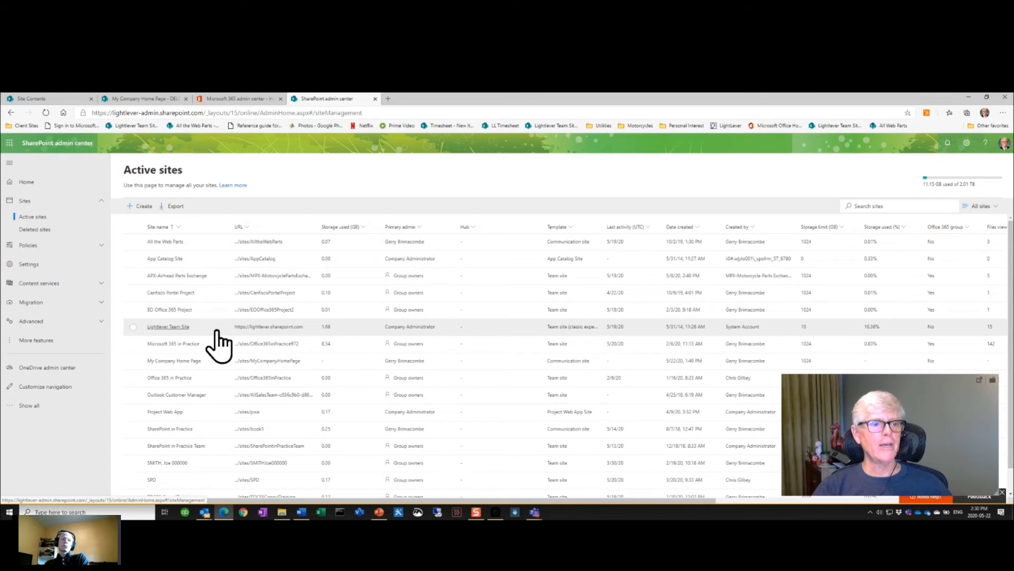
View the Replace root site settings for Lightlever Team Site, close them without replacing the site, and deselect it
click(182, 327)
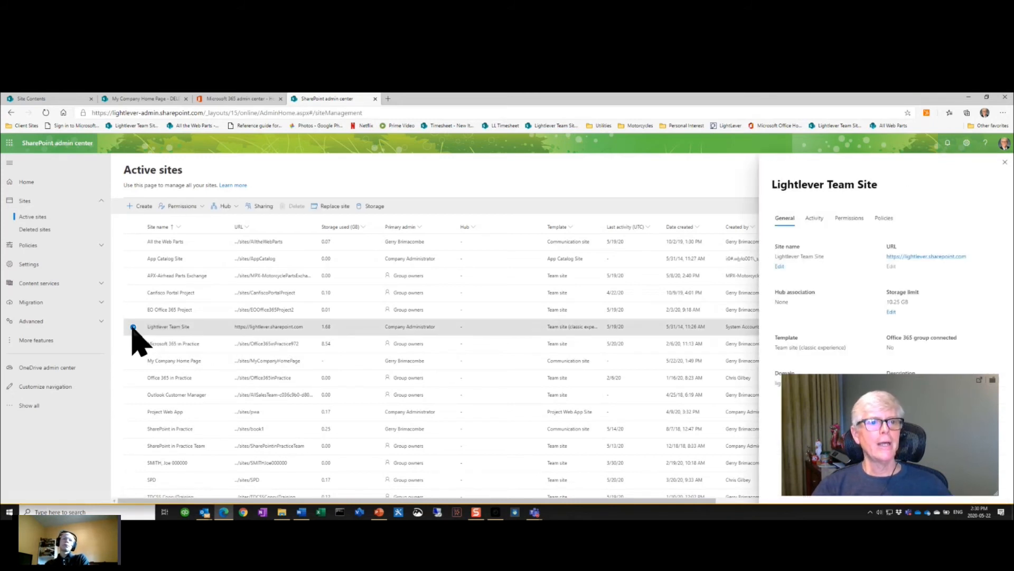
click(338, 207)
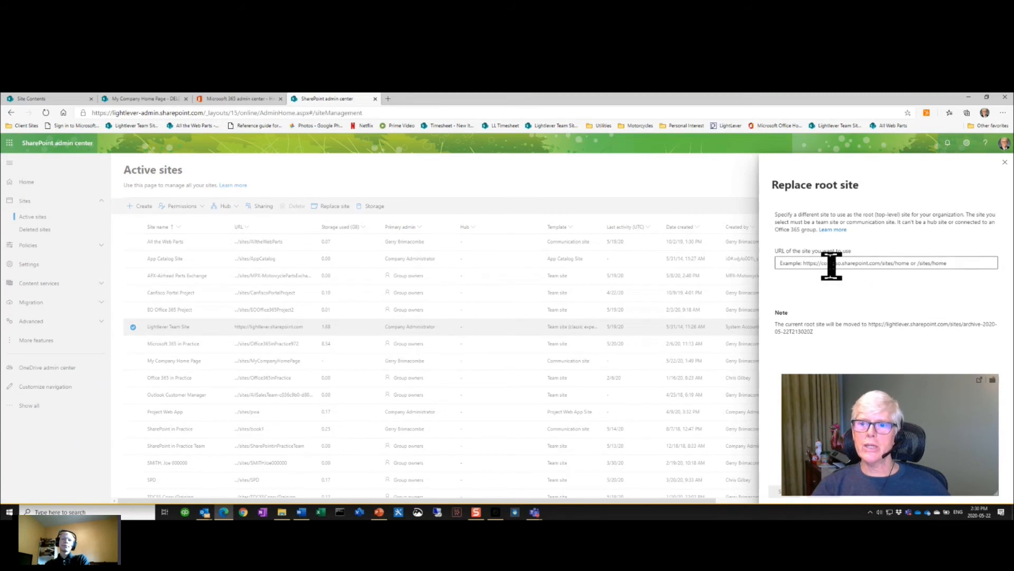
click(812, 261)
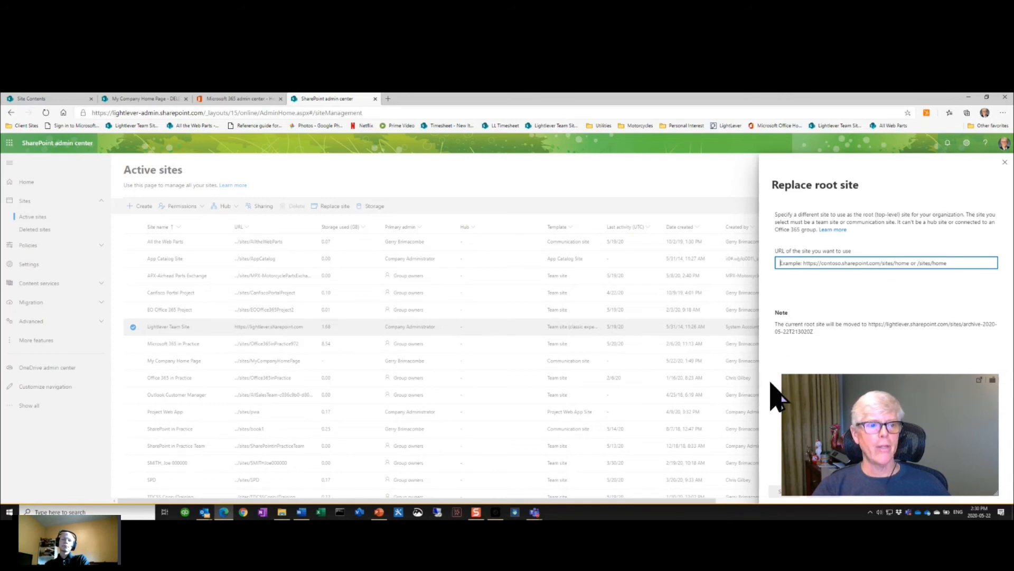
click(193, 292)
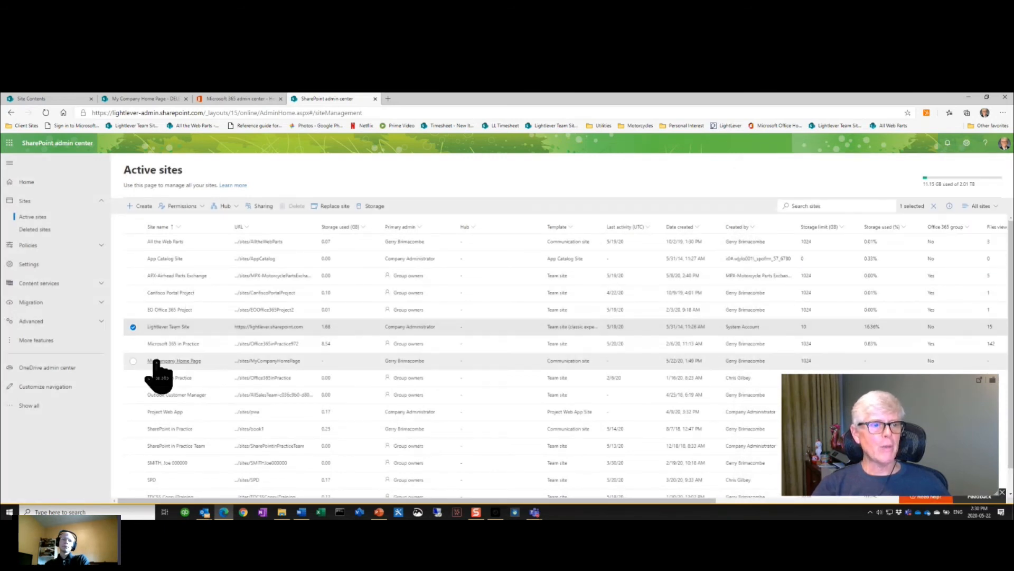
click(133, 327)
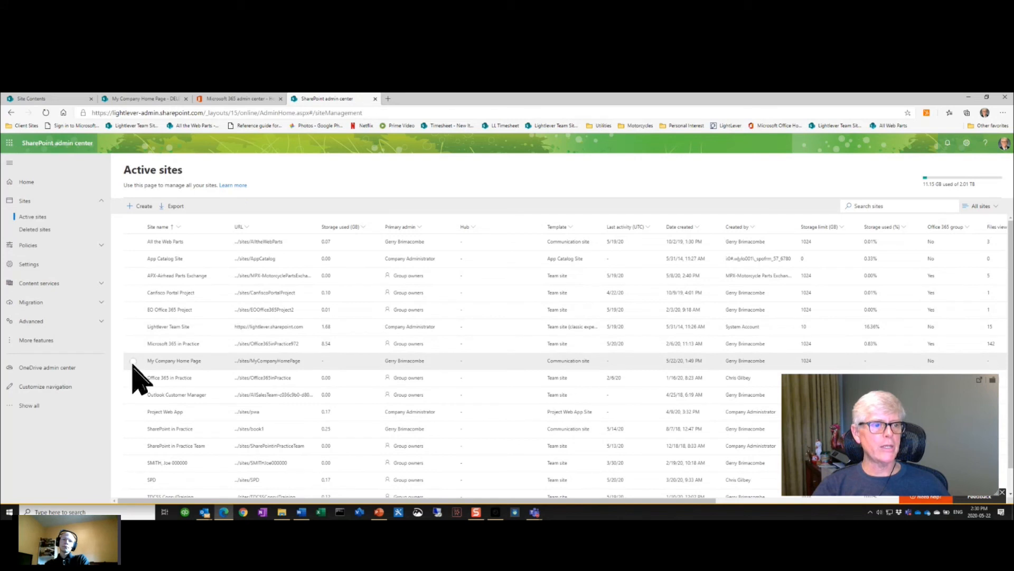
Select My Company Home Page in the active sites and open its hub options
click(133, 361)
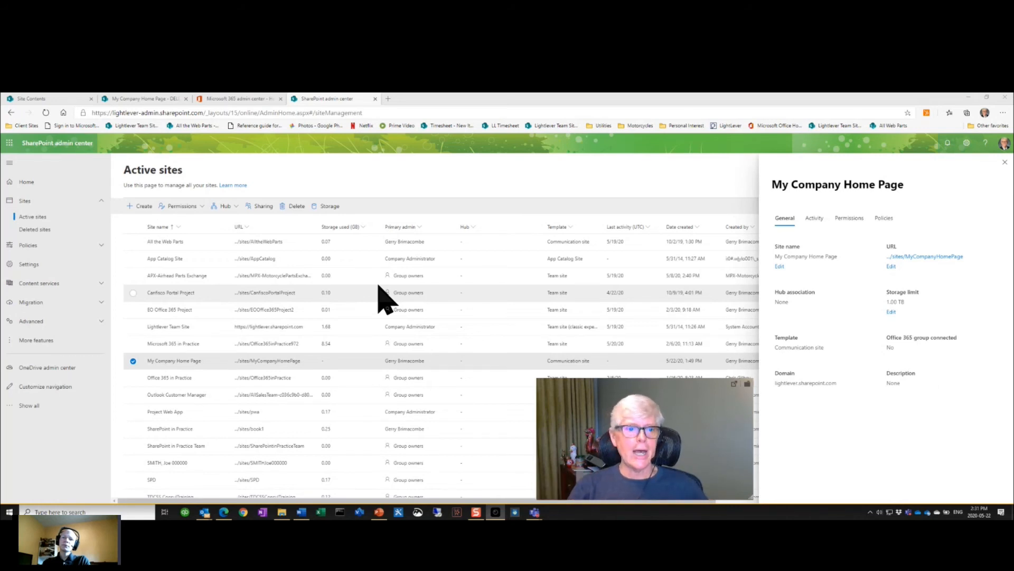
click(226, 206)
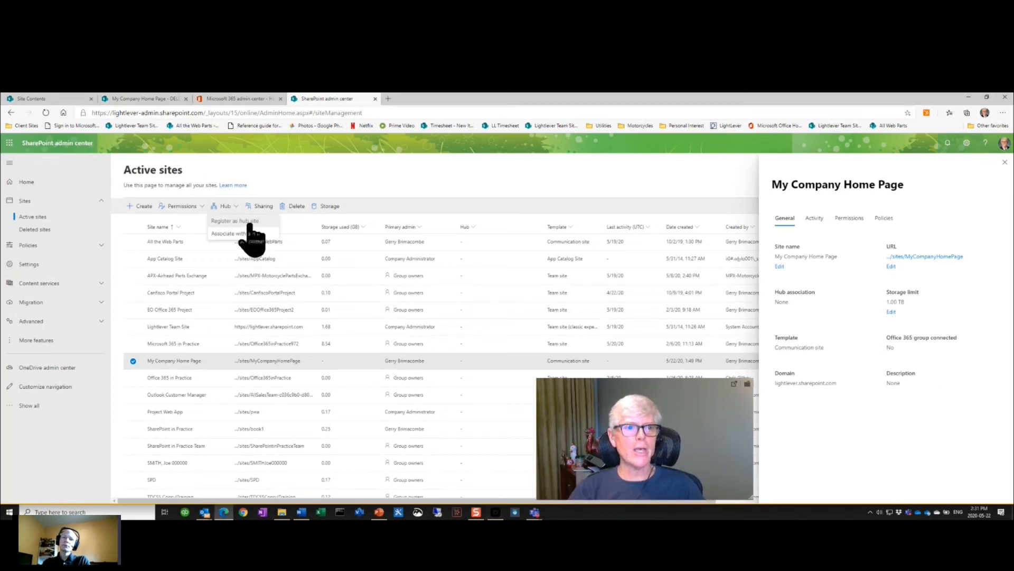